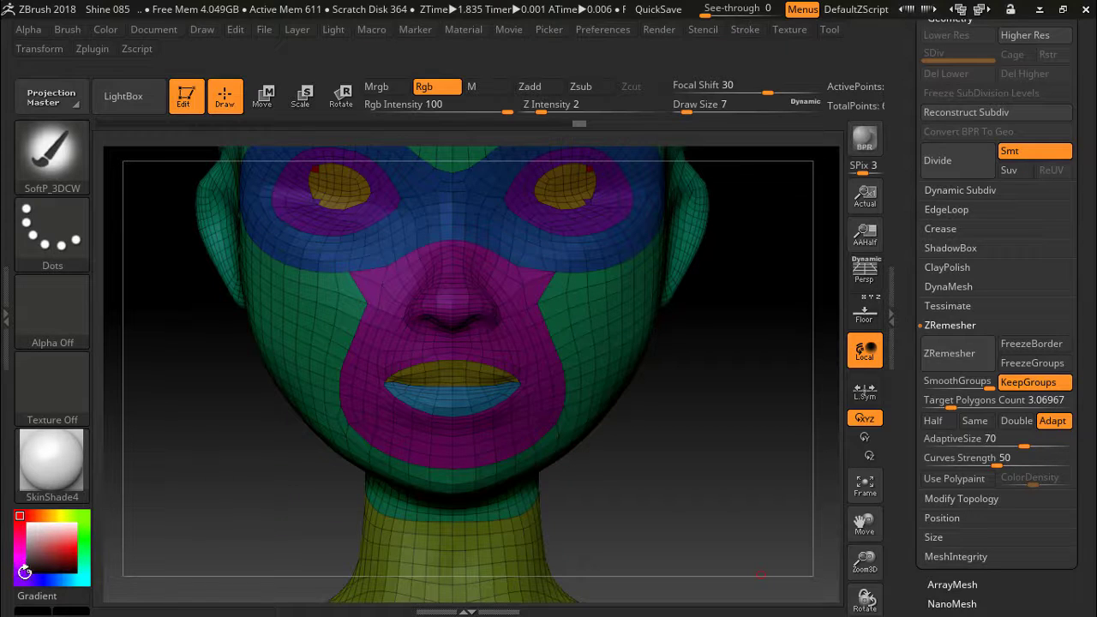
Set the ZBrush paint colour to pure white, then frame the head and view it from above.
left_click(79, 547)
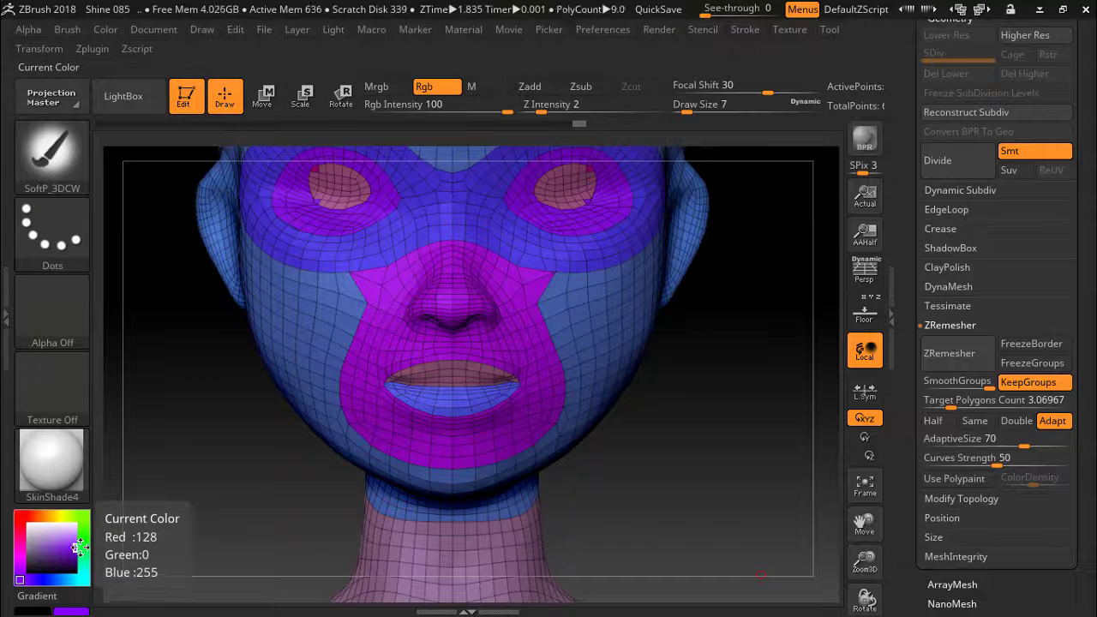
left_click(19, 517)
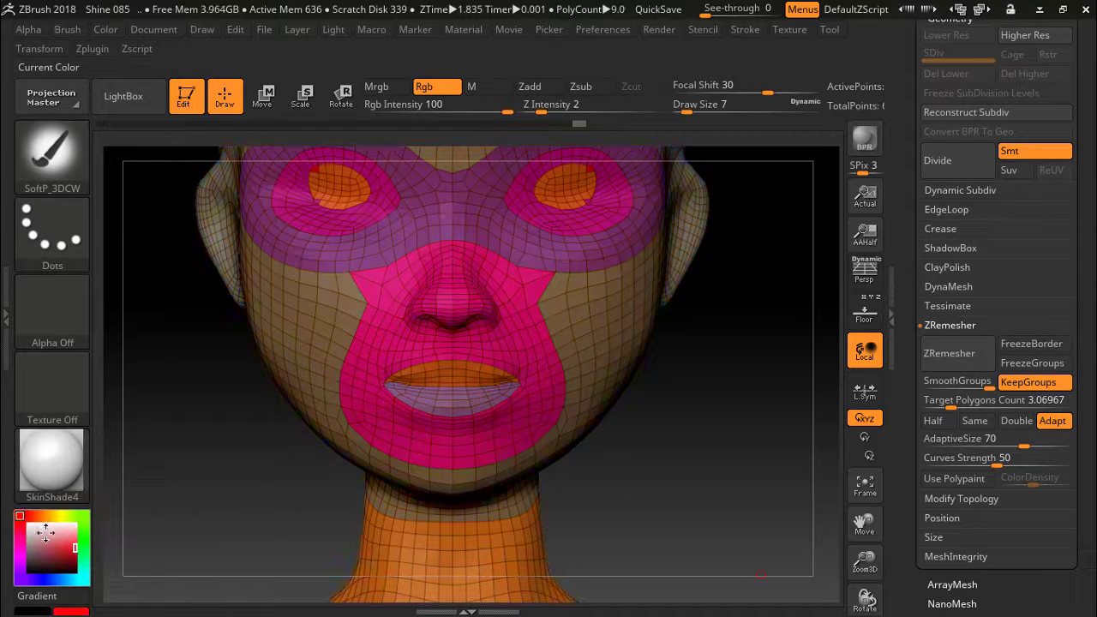
left_click_drag(70, 547, 23, 520)
left_click(20, 520)
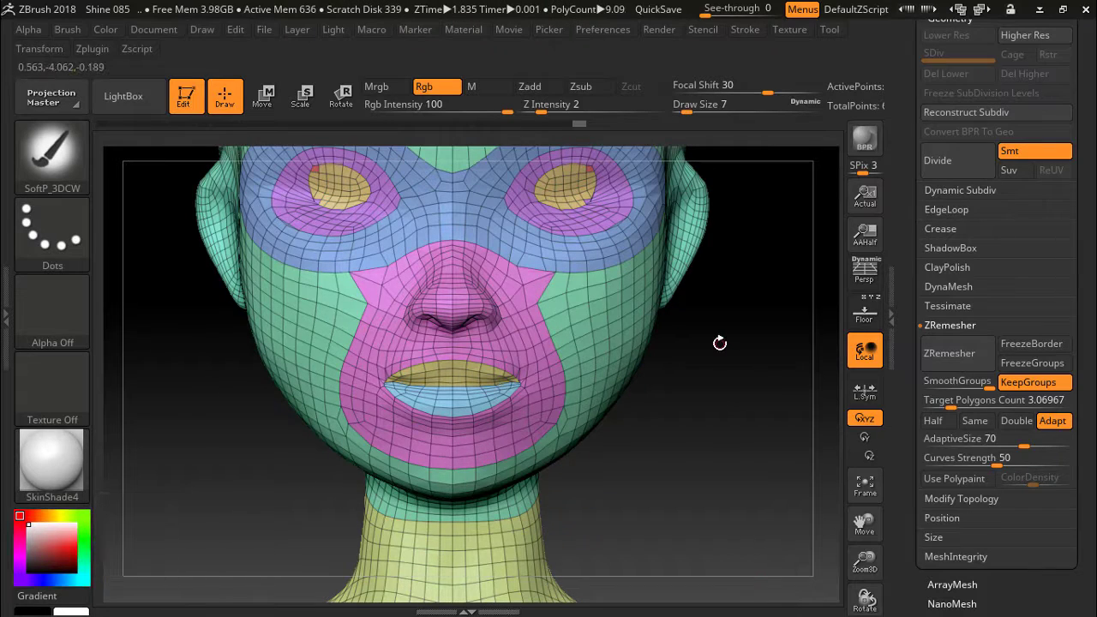
key("f")
mouse_move(722, 331)
left_mouse_down()
mouse_move(664, 328)
mouse_move(715, 338)
left_mouse_up()
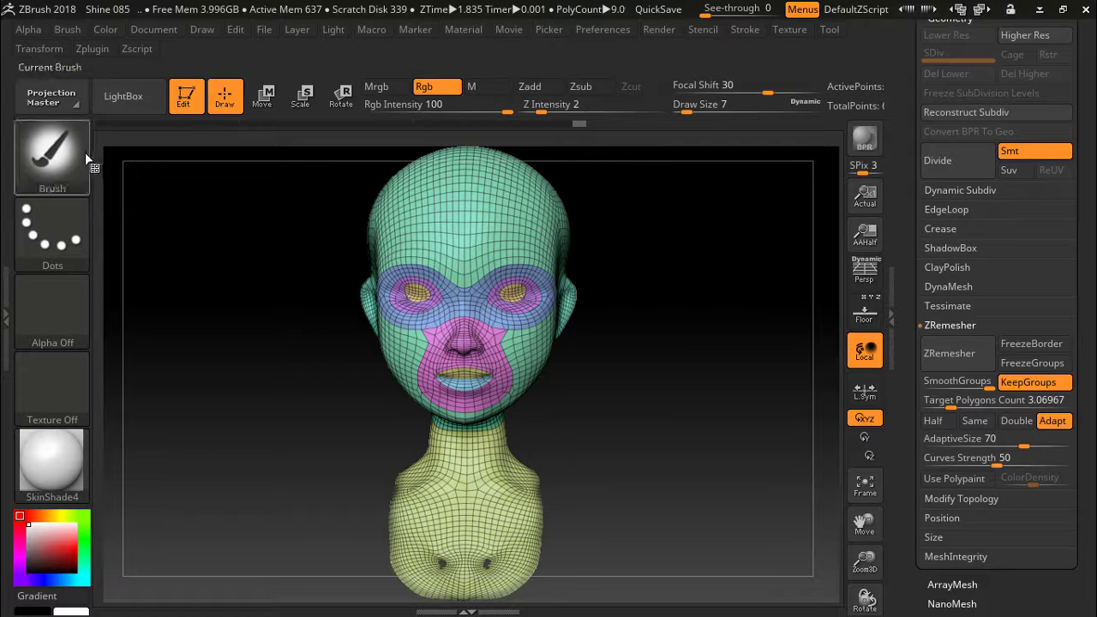
left_click_drag(868, 559, 874, 574)
left_click_drag(752, 409, 703, 409)
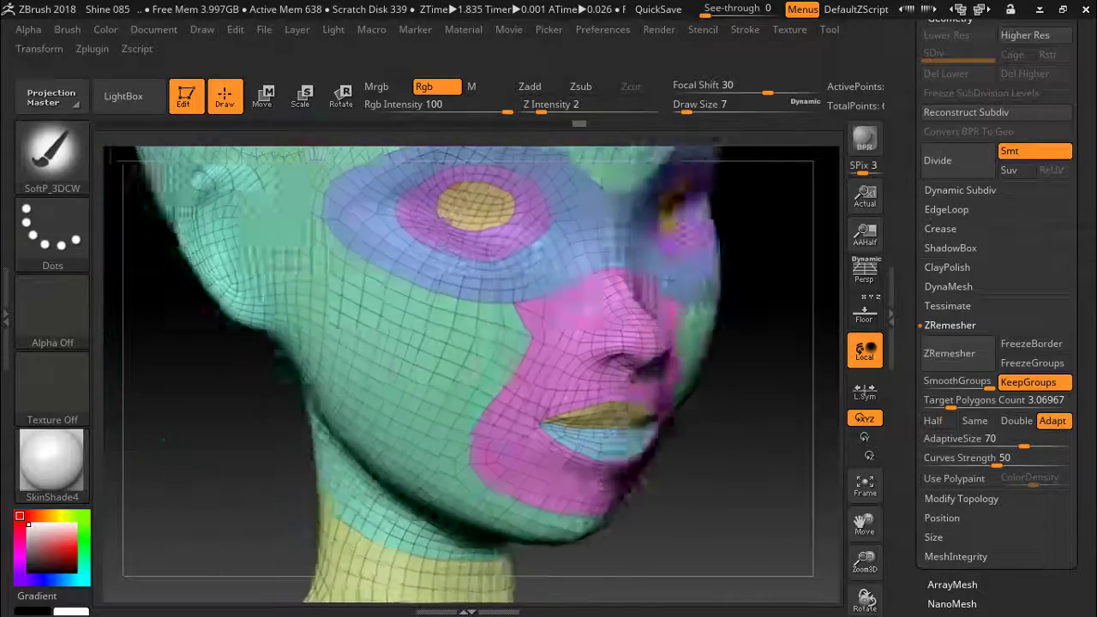
left_click_drag(788, 410, 759, 412)
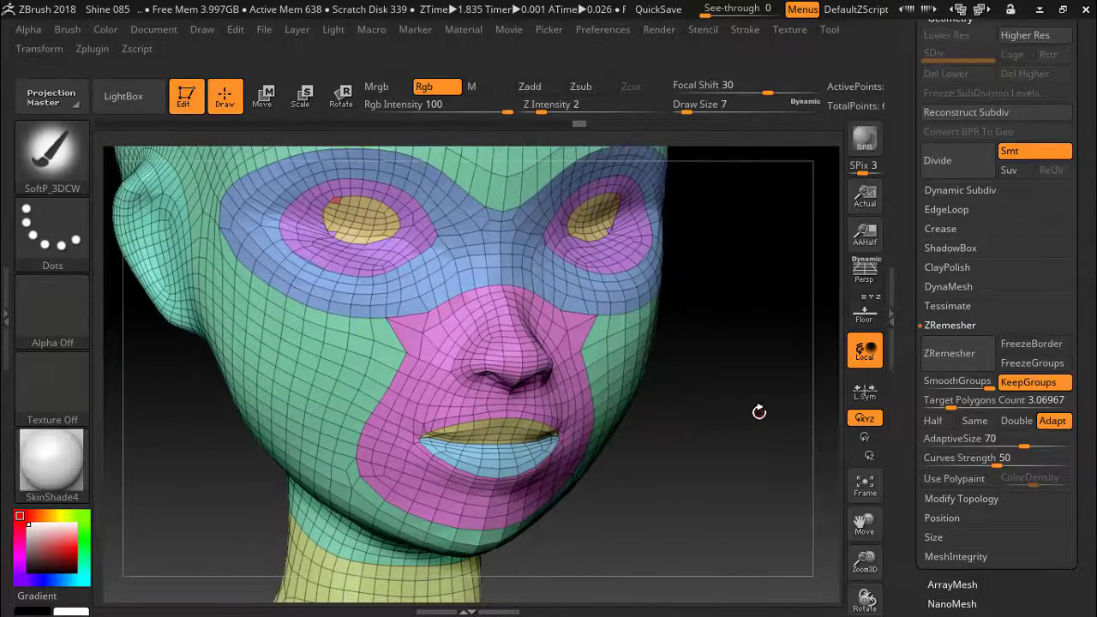
left_click_drag(864, 561, 858, 510)
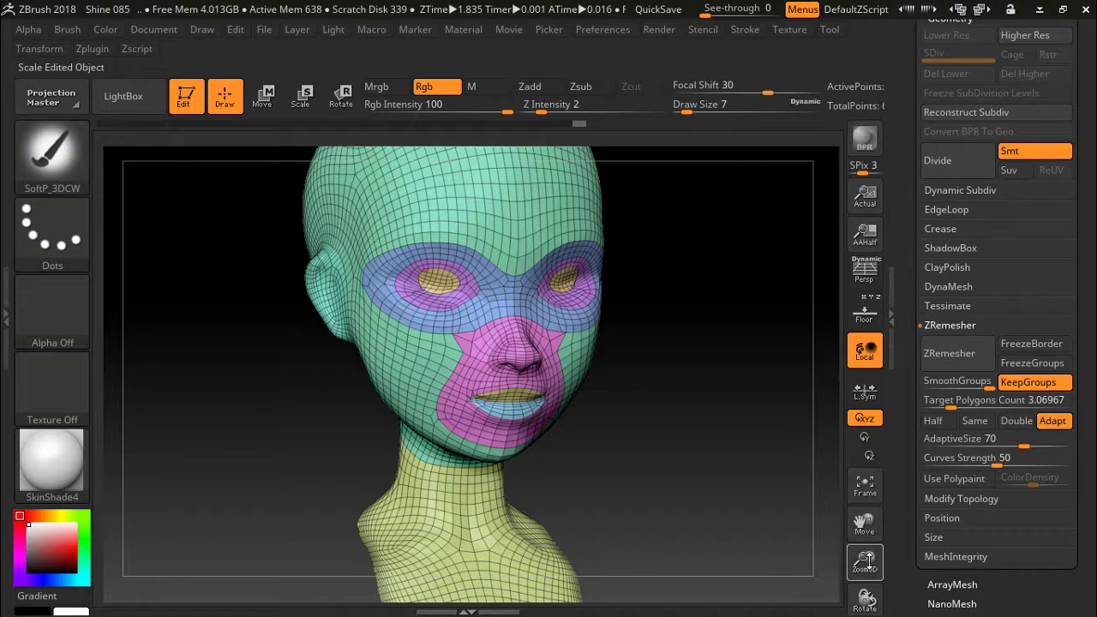
mouse_move(867, 559)
left_mouse_down()
mouse_move(883, 611)
mouse_move(844, 597)
mouse_move(857, 597)
left_mouse_up()
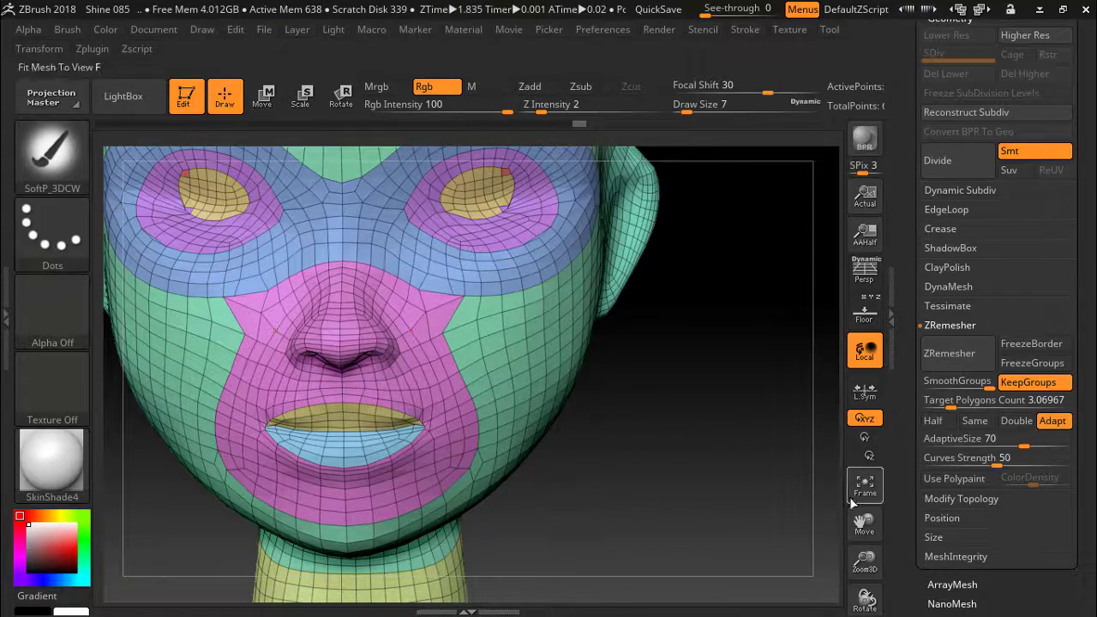
left_click_drag(862, 519, 910, 531)
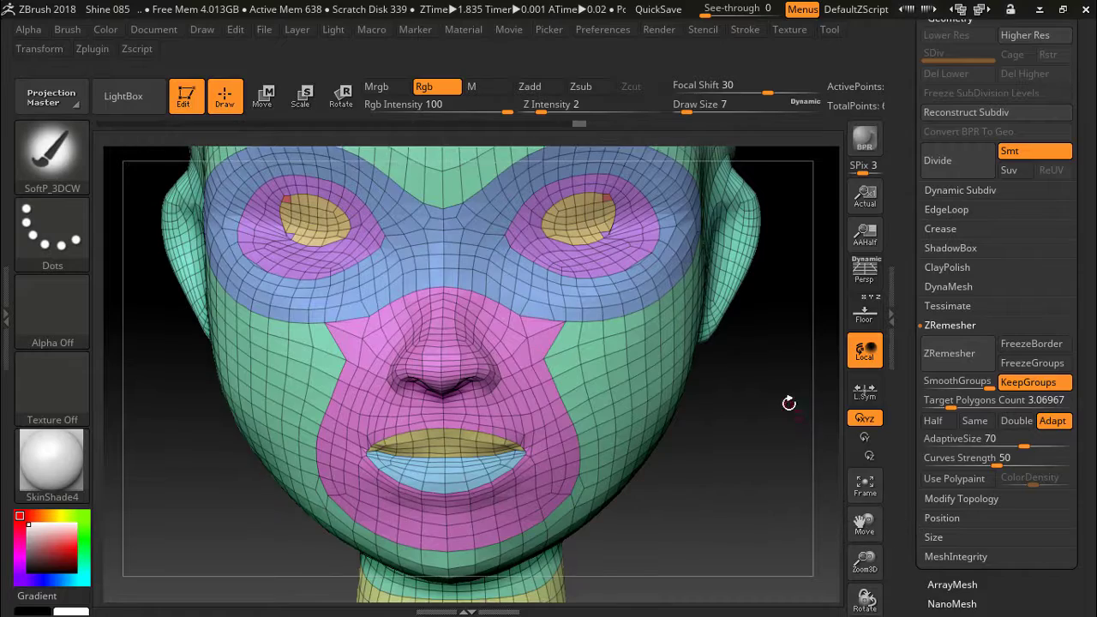
left_click_drag(789, 400, 774, 410)
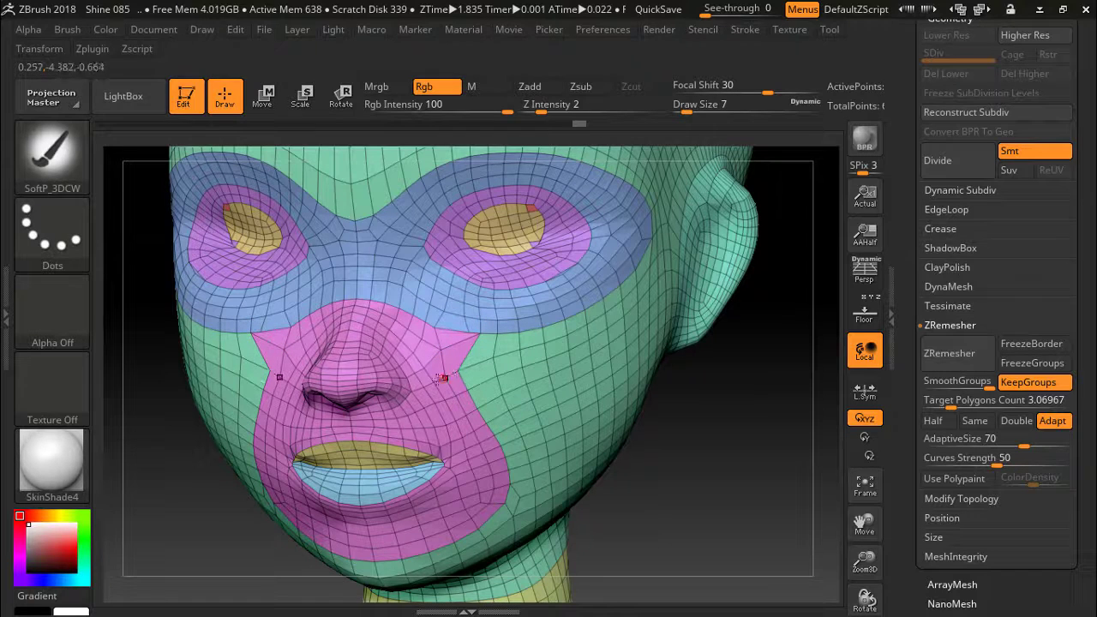
left_click_drag(692, 458, 702, 418)
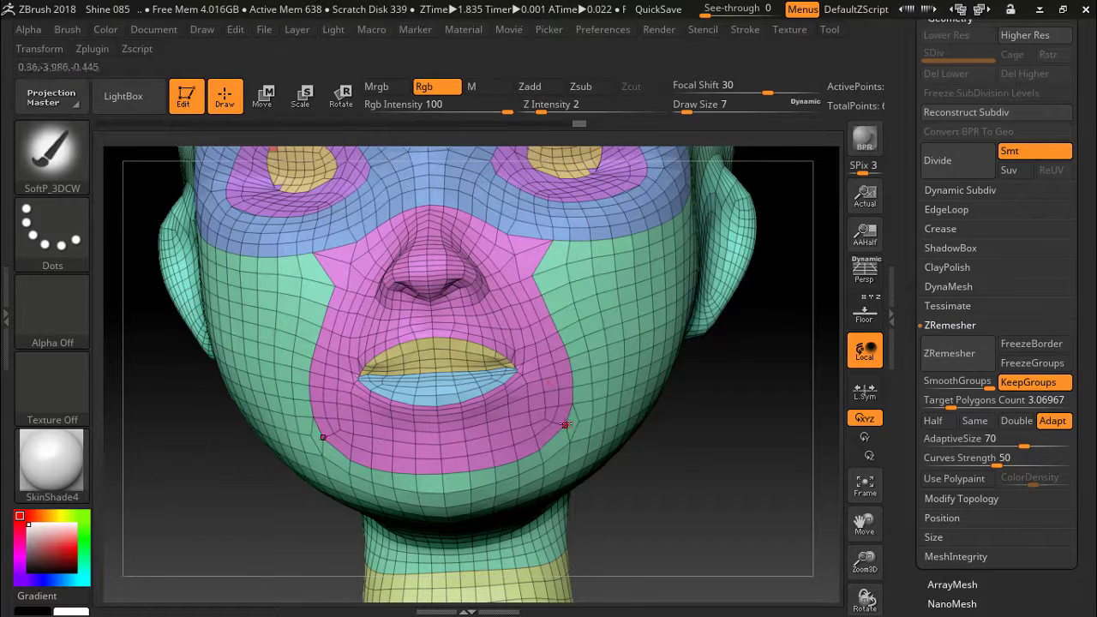
mouse_move(700, 434)
left_mouse_down()
mouse_move(651, 433)
mouse_move(709, 464)
left_mouse_up()
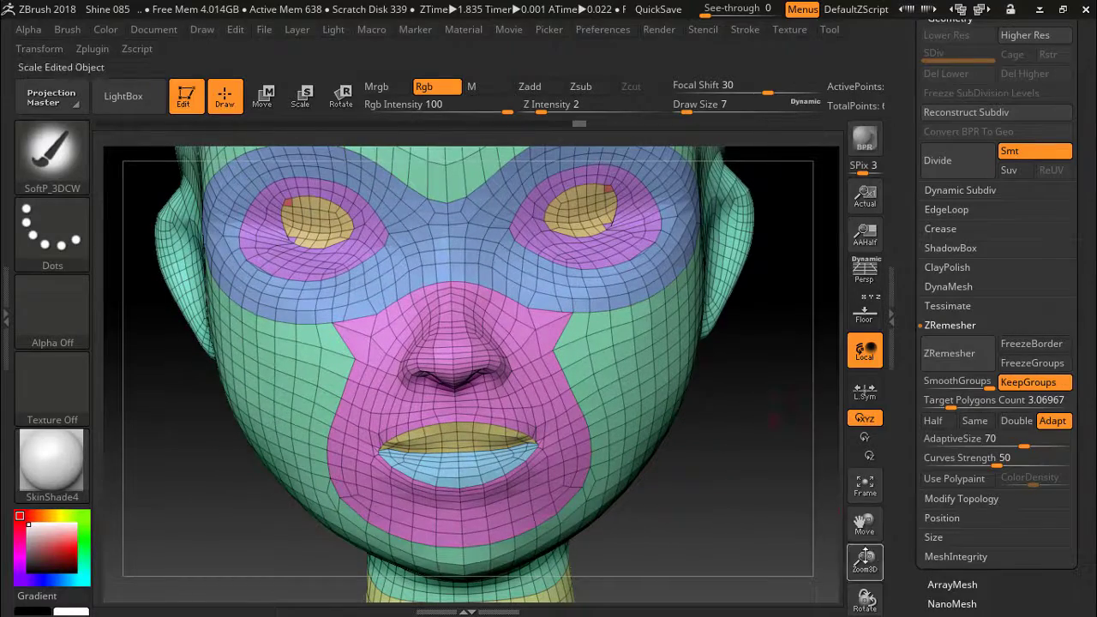
left_click_drag(865, 561, 865, 549)
mouse_move(844, 482)
left_mouse_down()
mouse_move(699, 466)
mouse_move(751, 480)
mouse_move(662, 421)
mouse_move(694, 446)
mouse_move(625, 378)
mouse_move(565, 457)
mouse_move(677, 437)
mouse_move(710, 465)
mouse_move(774, 455)
mouse_move(773, 464)
left_mouse_up()
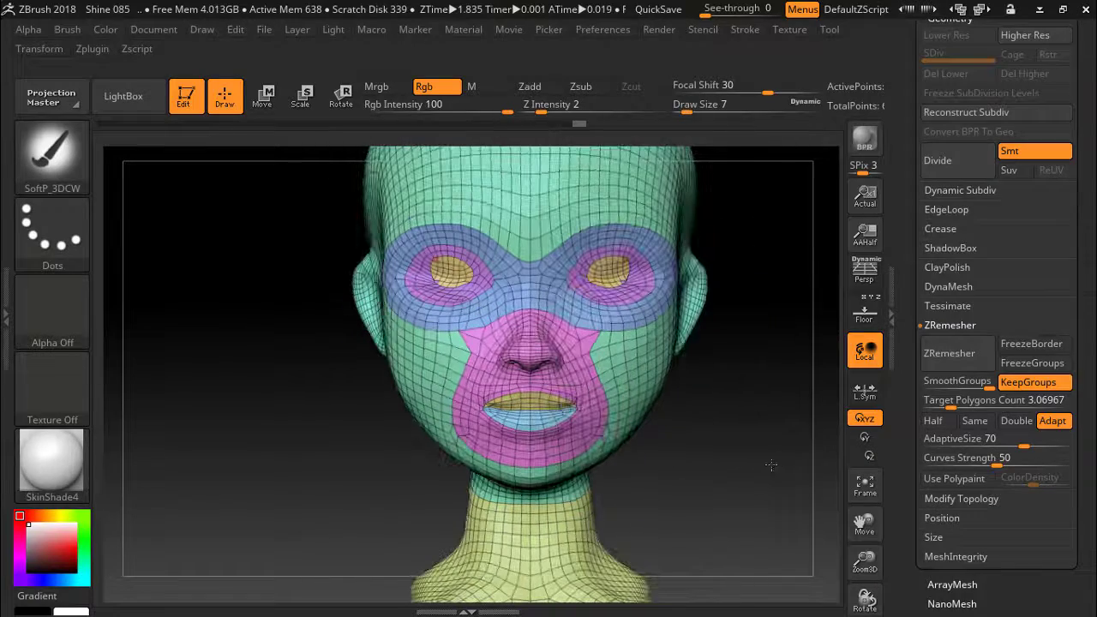
mouse_move(348, 384)
left_mouse_down()
mouse_move(295, 385)
mouse_move(360, 382)
mouse_move(320, 381)
left_mouse_up()
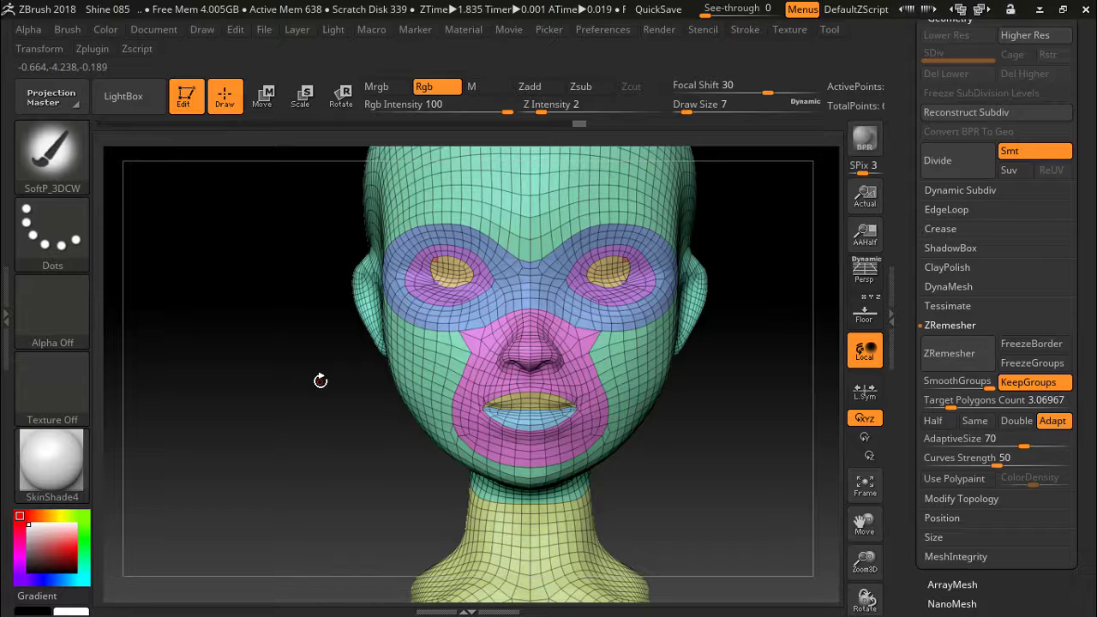
Frame the entire remeshed head and bust in the canvas with F.
key("f")
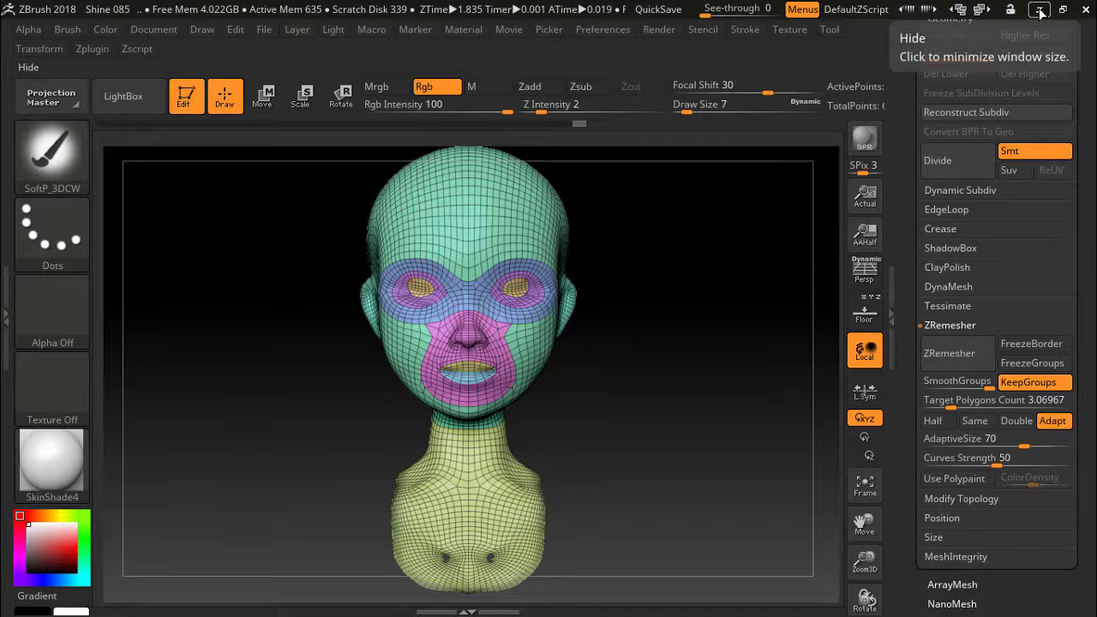
Minimise ZBrush, then hide Coll weapon, weapons 1–3, Belts and Boots in Blender's Outliner.
left_click(1040, 11)
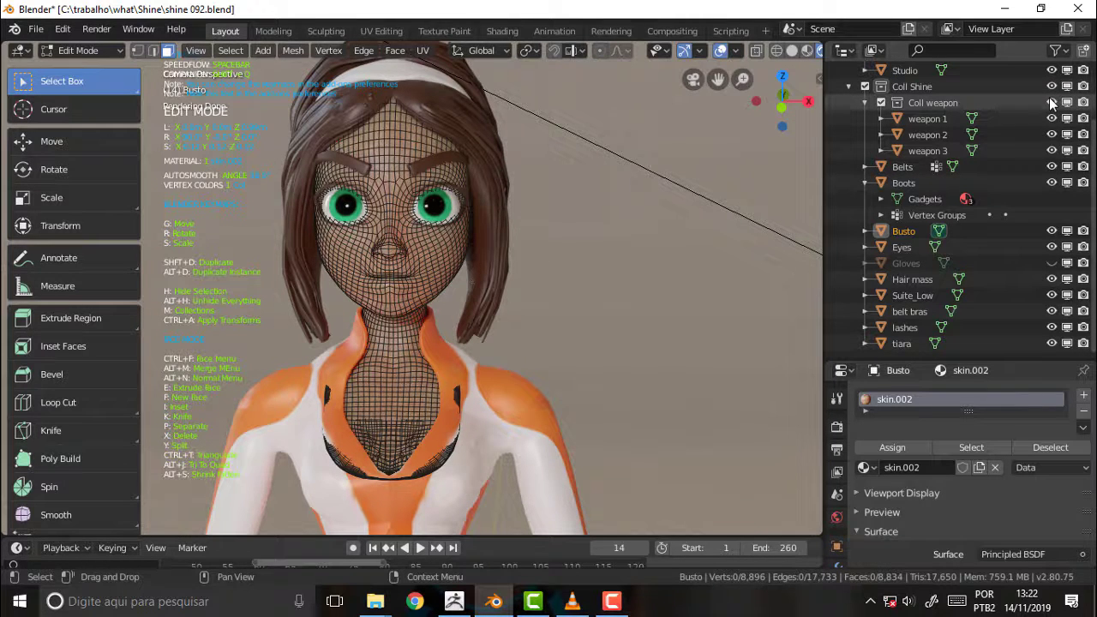
left_click_drag(1053, 102, 1053, 183)
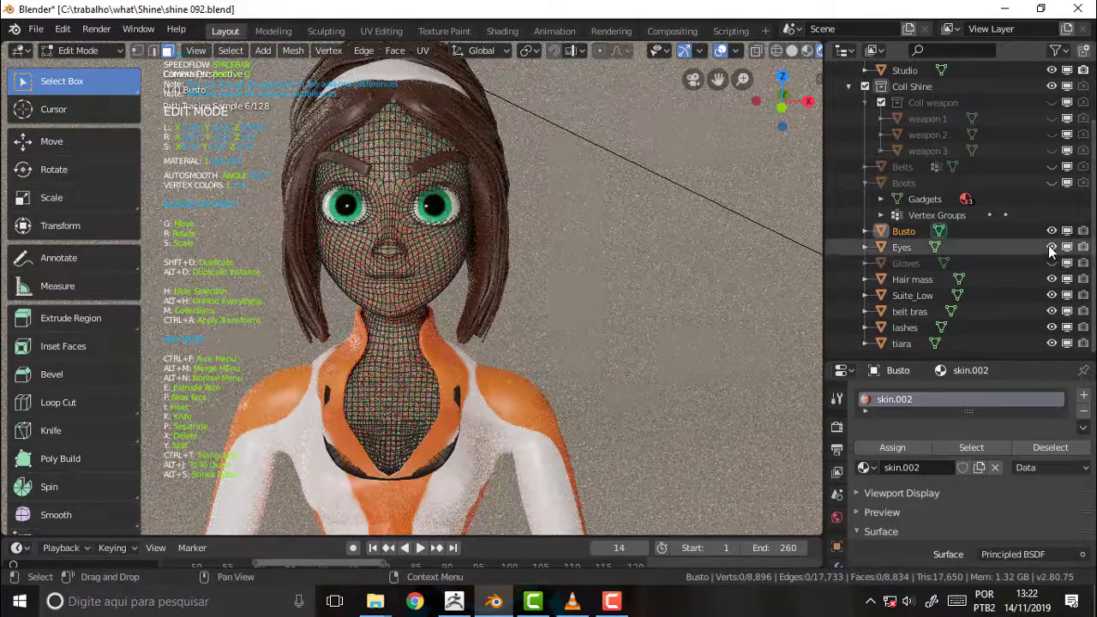
Hide Eyes, Hair mass, Suite_Low, belt bras, lashes, tiara and Studio in the Outliner.
left_click(1052, 247)
left_click_drag(1051, 279, 1052, 342)
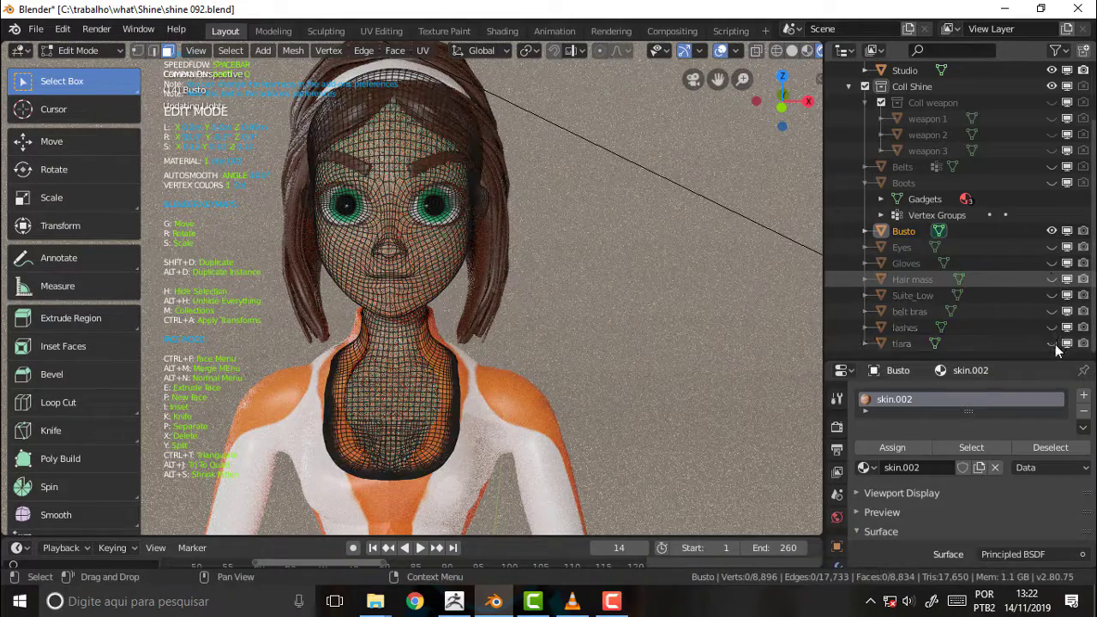
left_click_drag(1083, 253, 1084, 347)
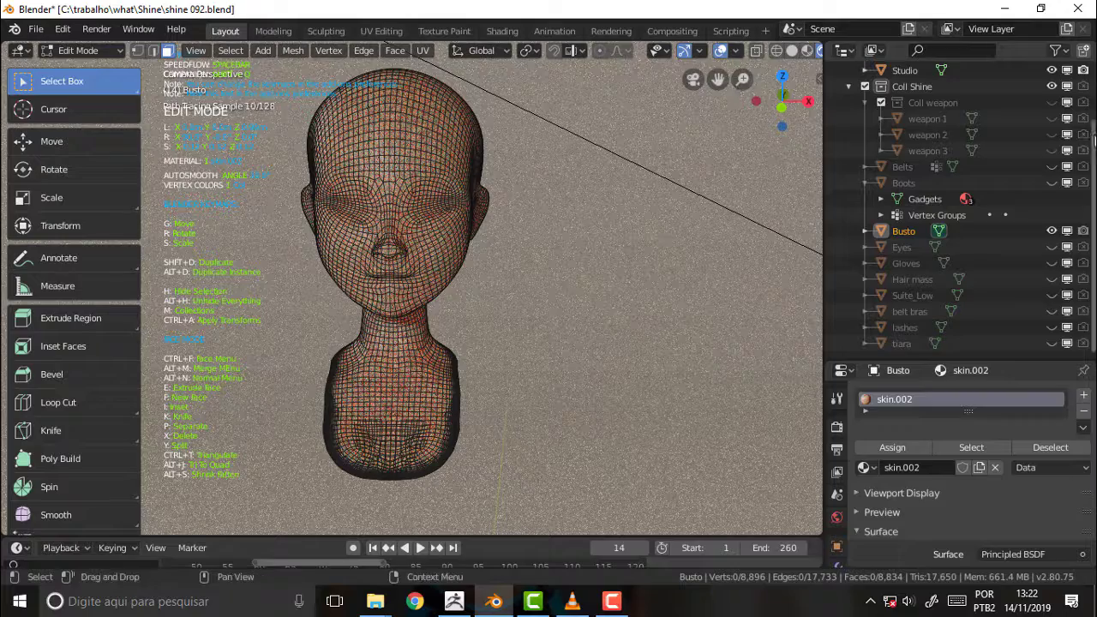
scroll(1071, 155, "up", 3)
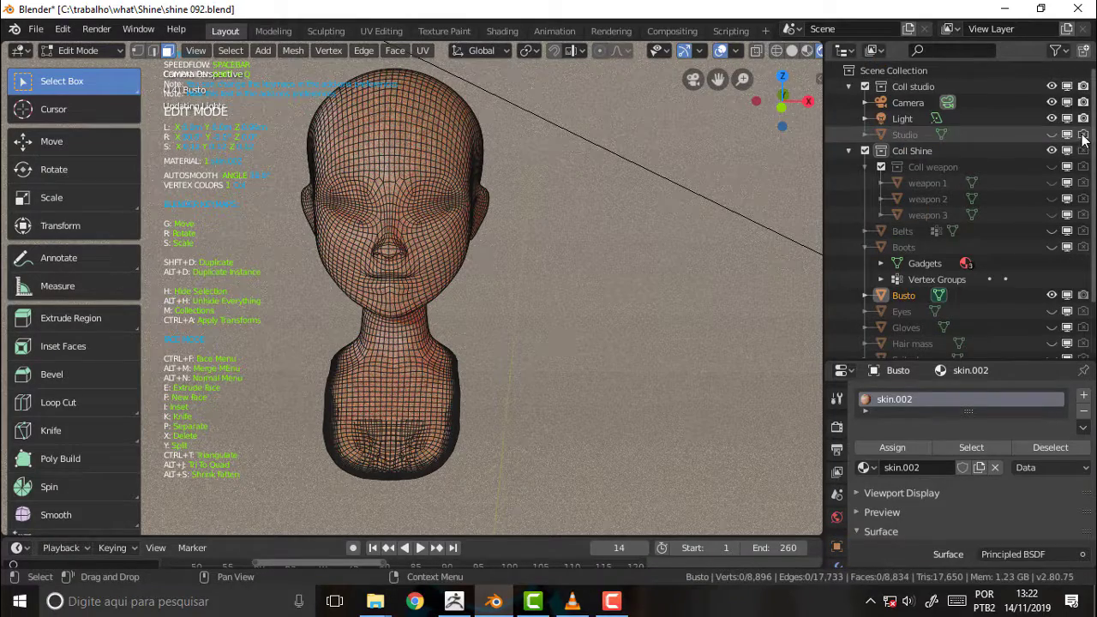
left_click(1051, 135)
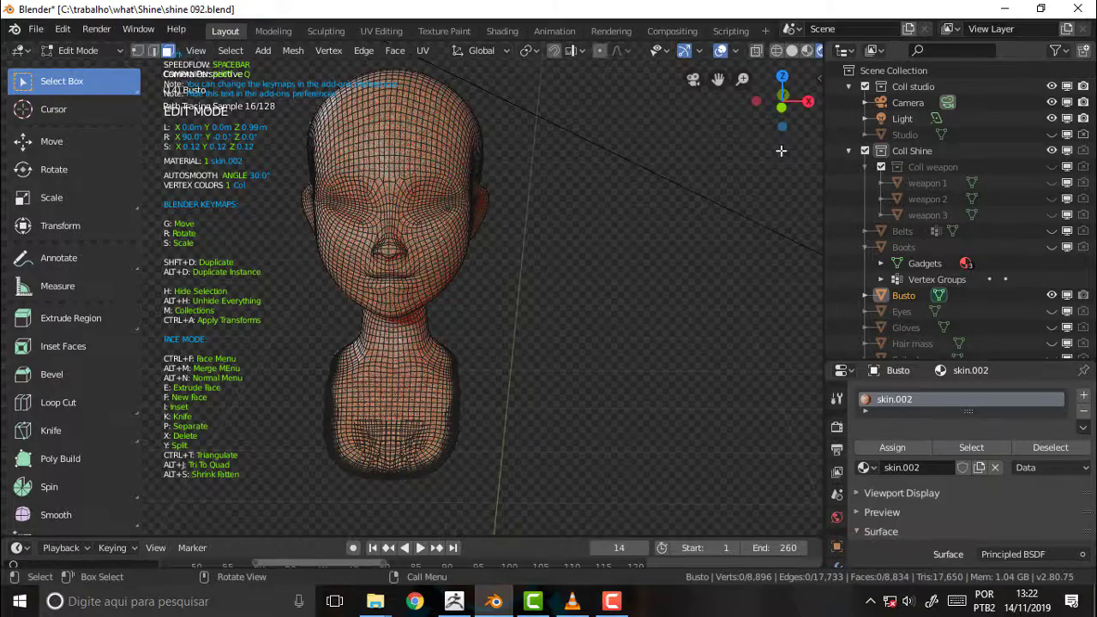
left_click_drag(718, 79, 795, 85)
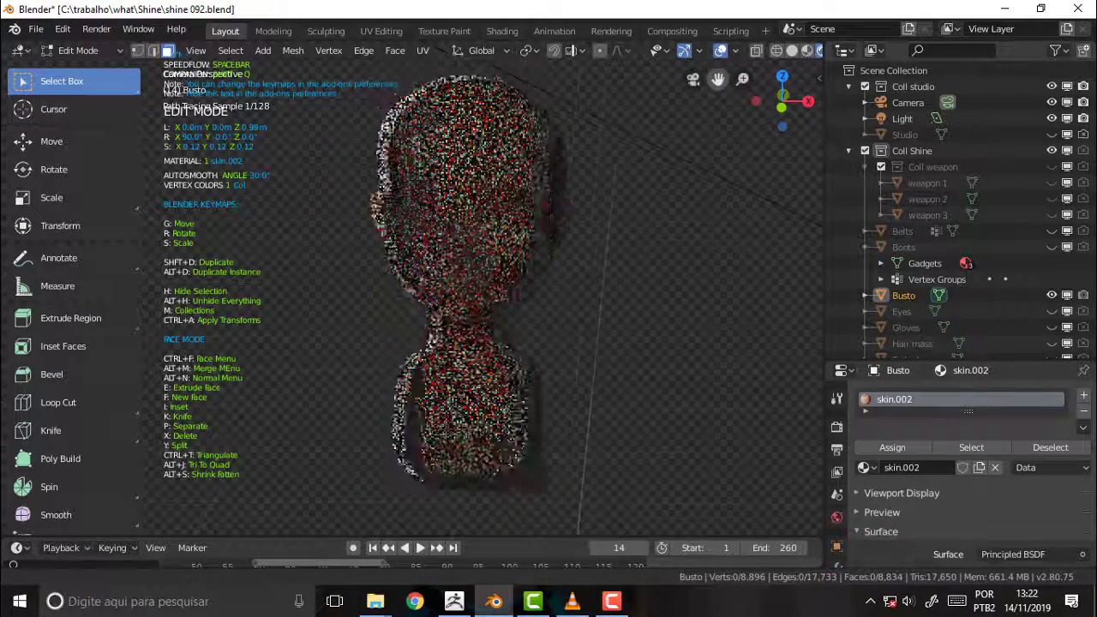
mouse_move(717, 79)
middle_mouse_down()
mouse_move(641, 146)
mouse_move(710, 103)
mouse_move(629, 150)
mouse_move(629, 200)
mouse_move(629, 177)
middle_mouse_up()
scroll(629, 150, "up", 2)
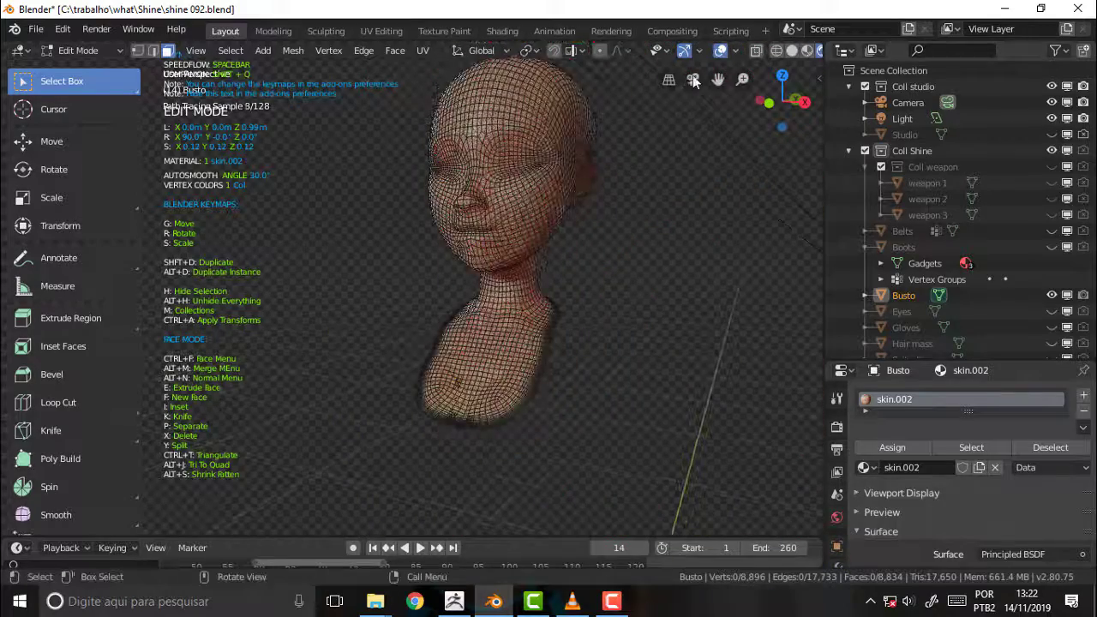
middle_click_drag(695, 80, 676, 225)
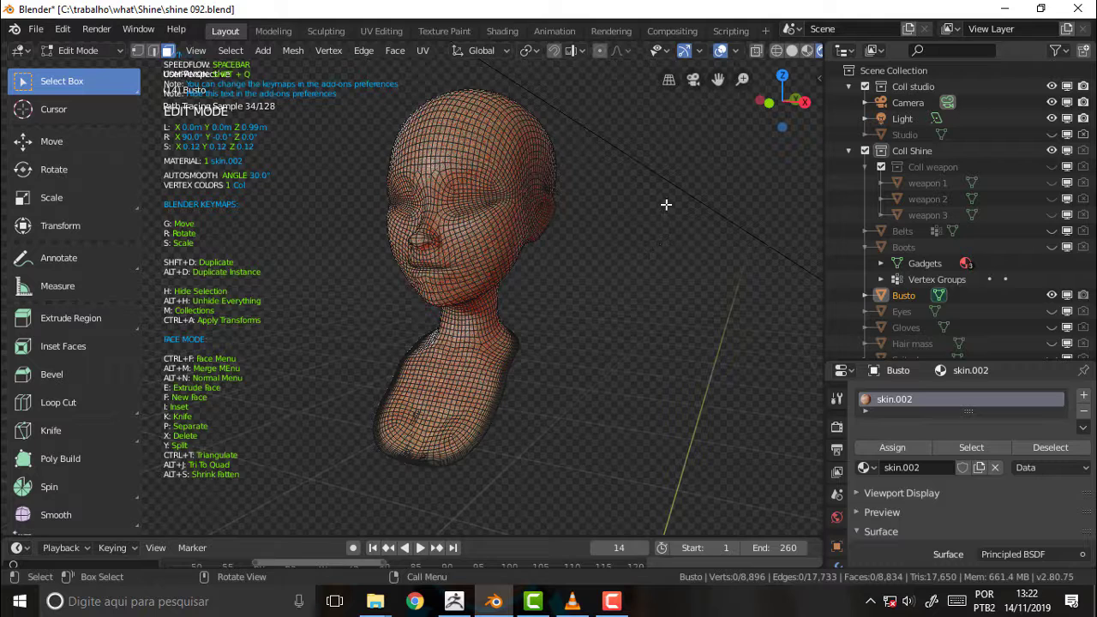
key("z")
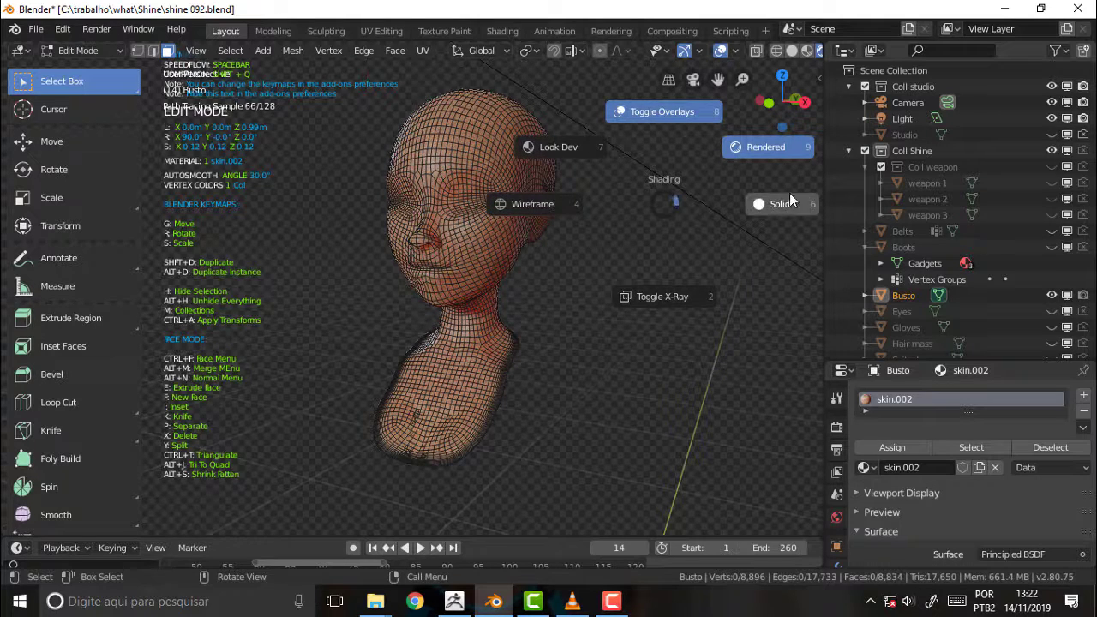
left_click(774, 199)
scroll(665, 169, "up", 4)
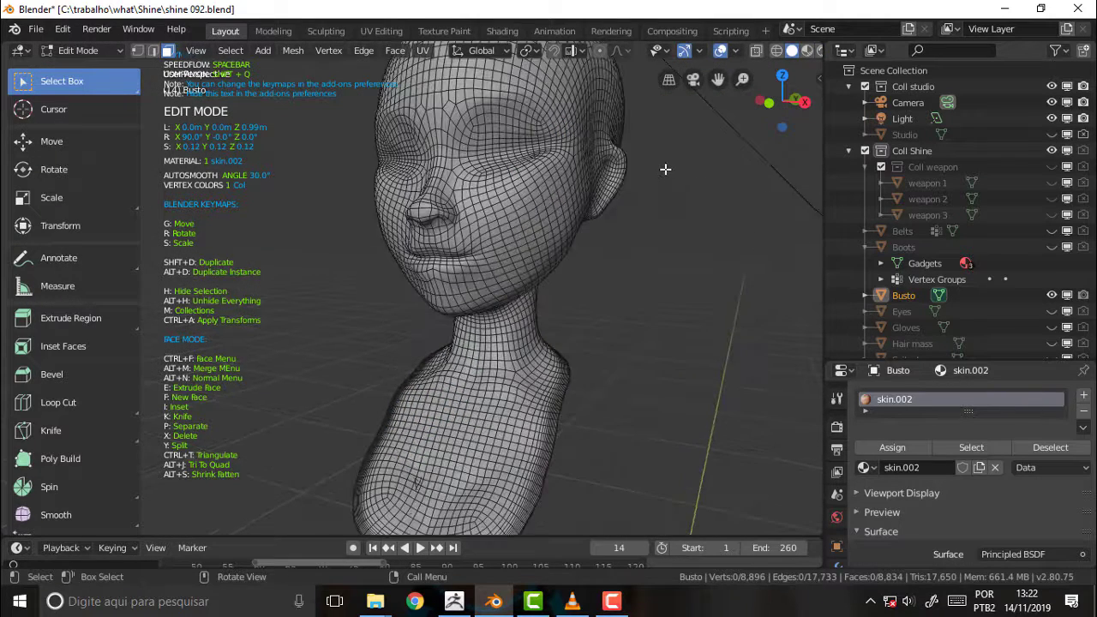
scroll(665, 169, "down", 4)
scroll(665, 169, "up", 4)
scroll(665, 169, "up", 2)
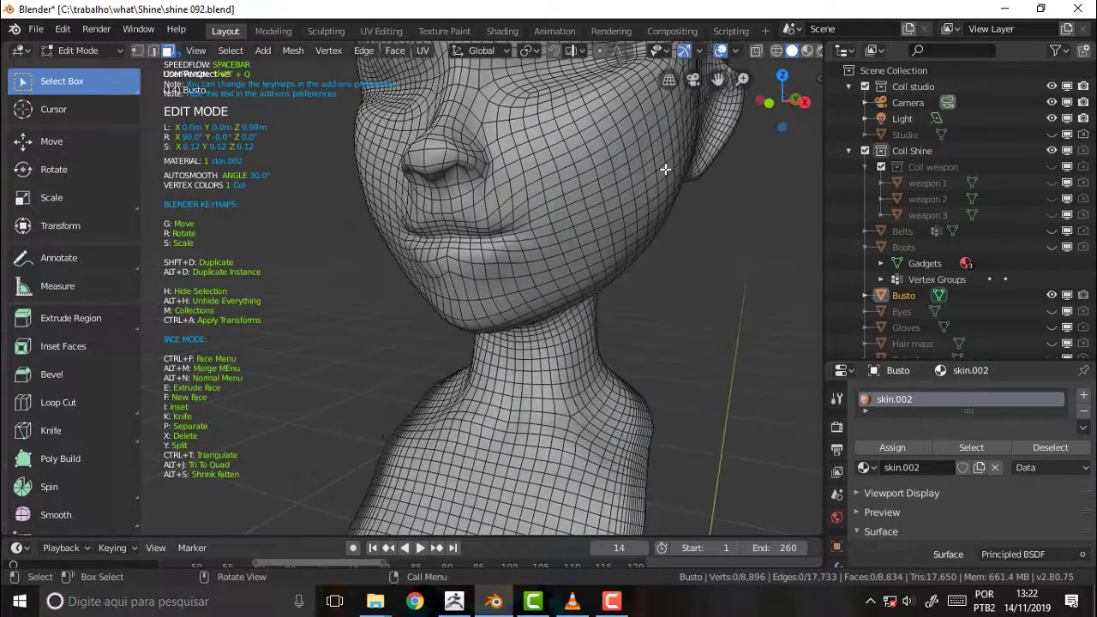
scroll(666, 173, "down", 4)
left_click_drag(719, 79, 718, 152)
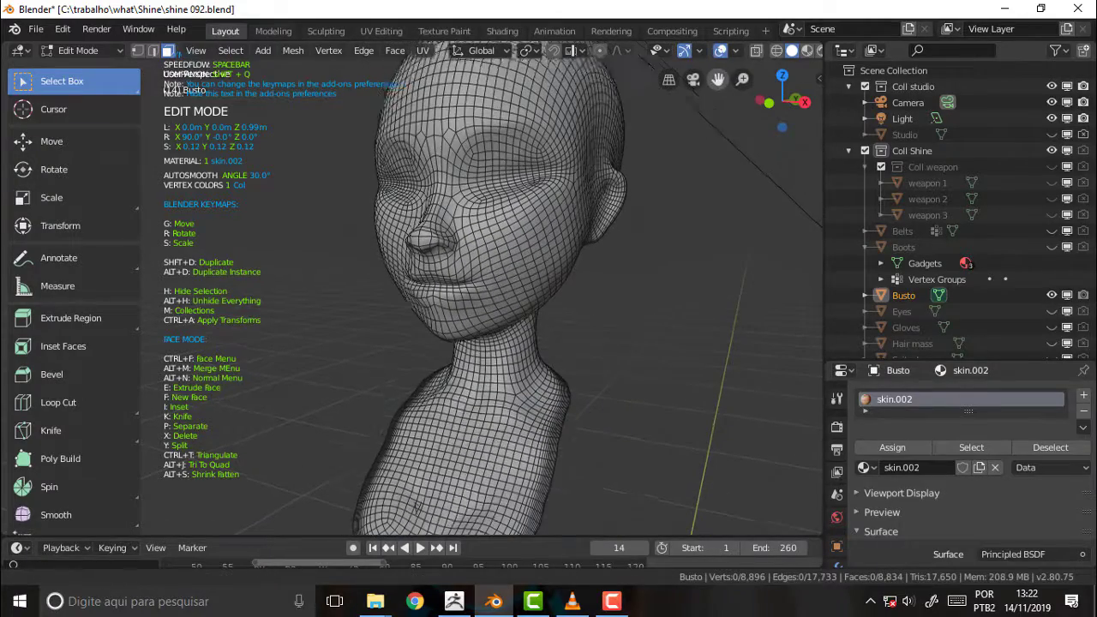
left_click_drag(651, 177, 733, 172)
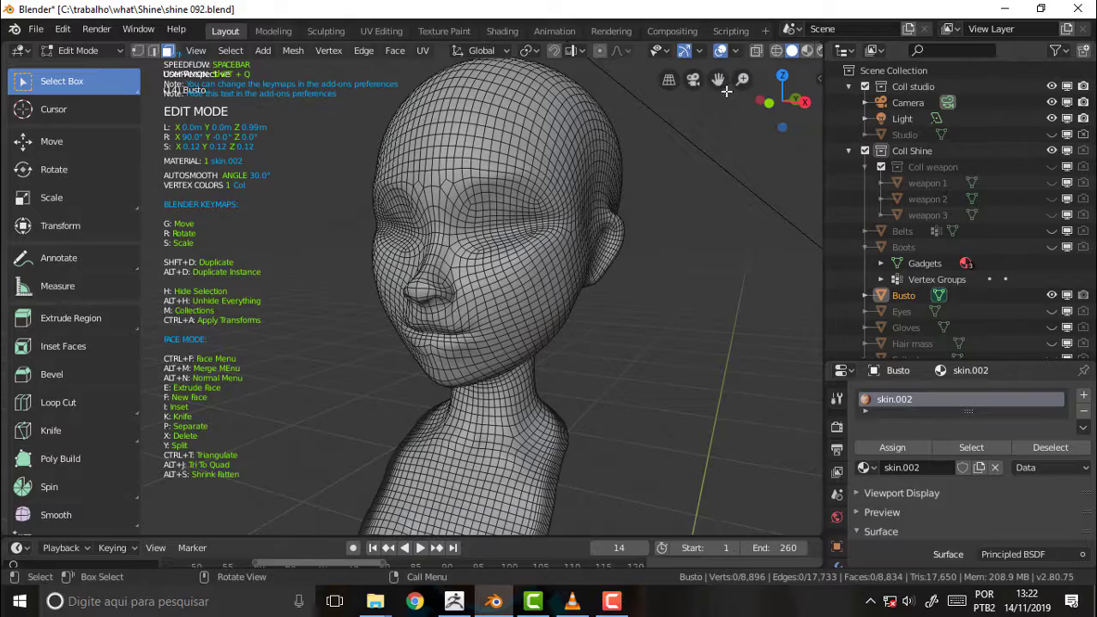
middle_click_drag(718, 156, 751, 159)
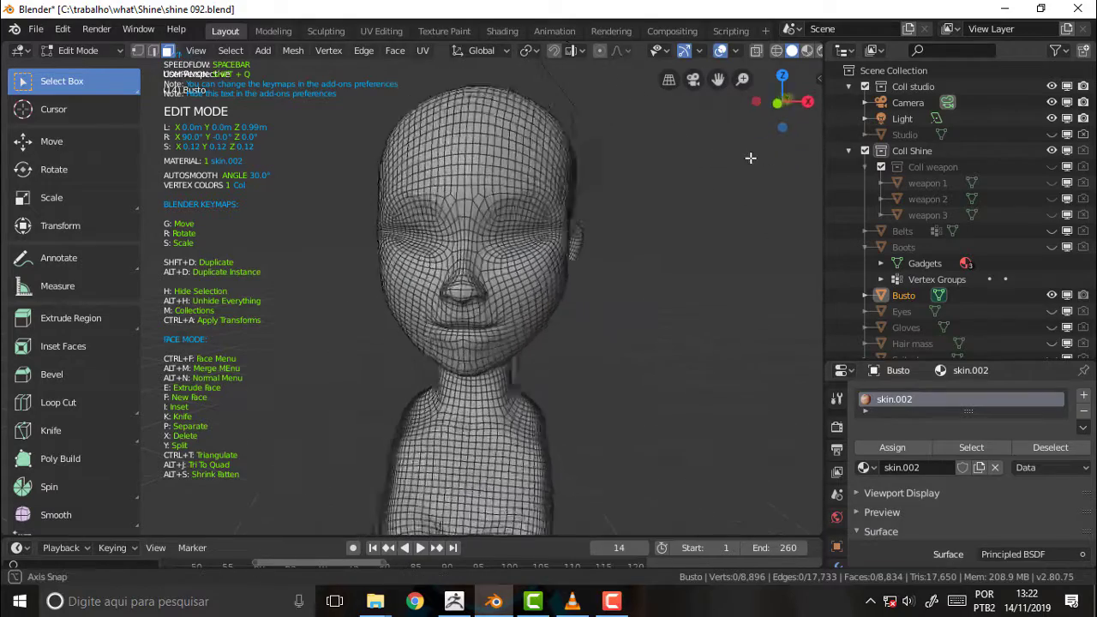
scroll(751, 159, "up", 3)
scroll(751, 159, "up", 1)
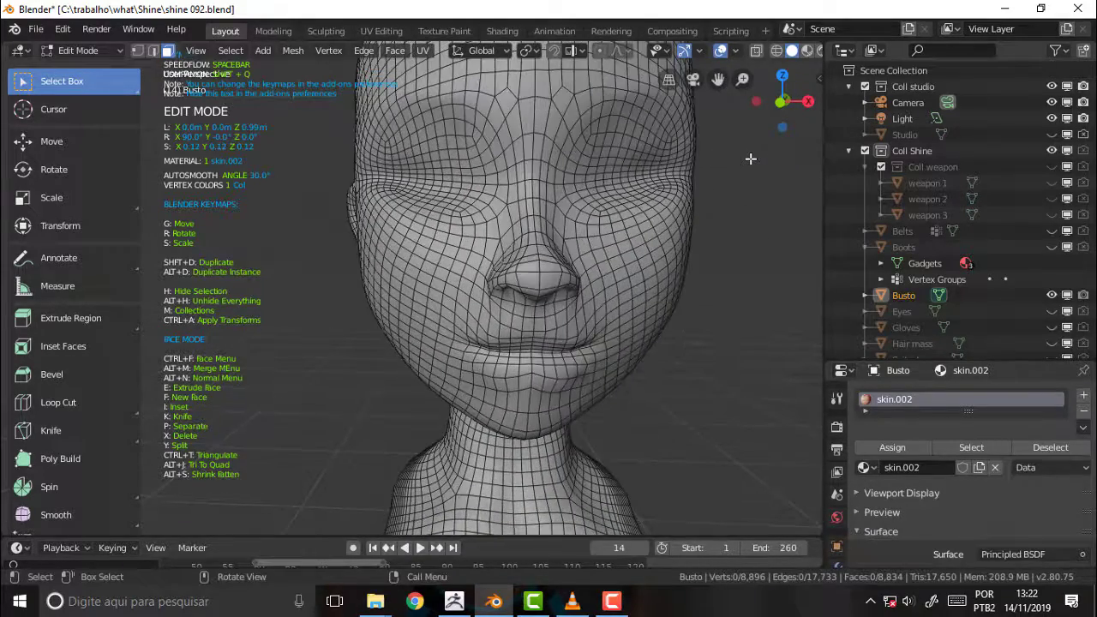
middle_click_drag(751, 159, 686, 159)
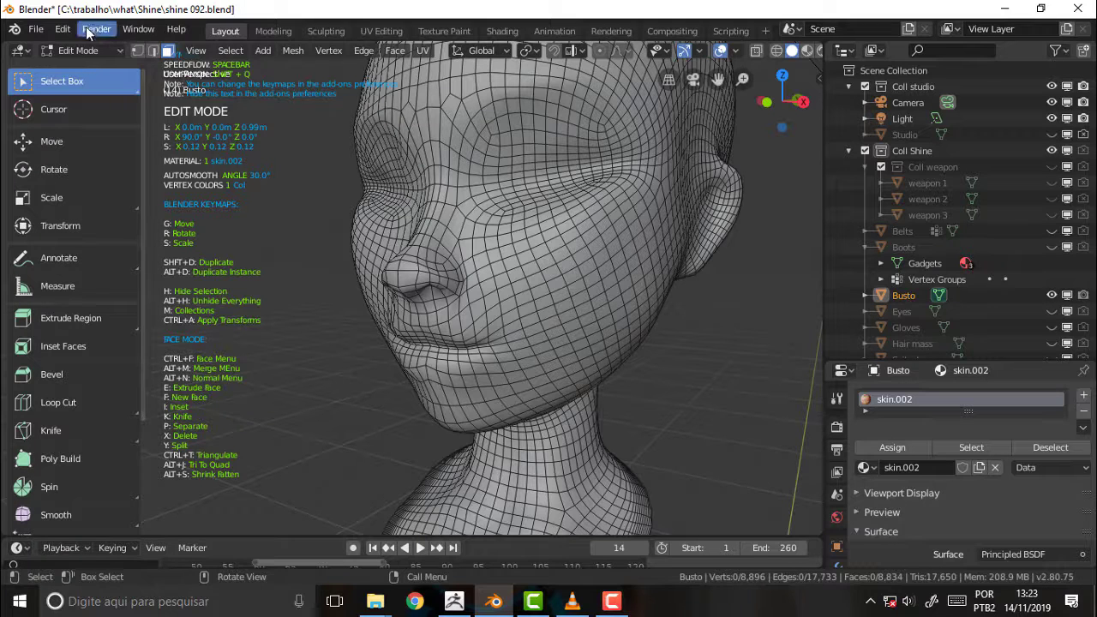
Save As shine 093 head.blend by adding 'he' to the name, then switch to VLC.
left_click(36, 29)
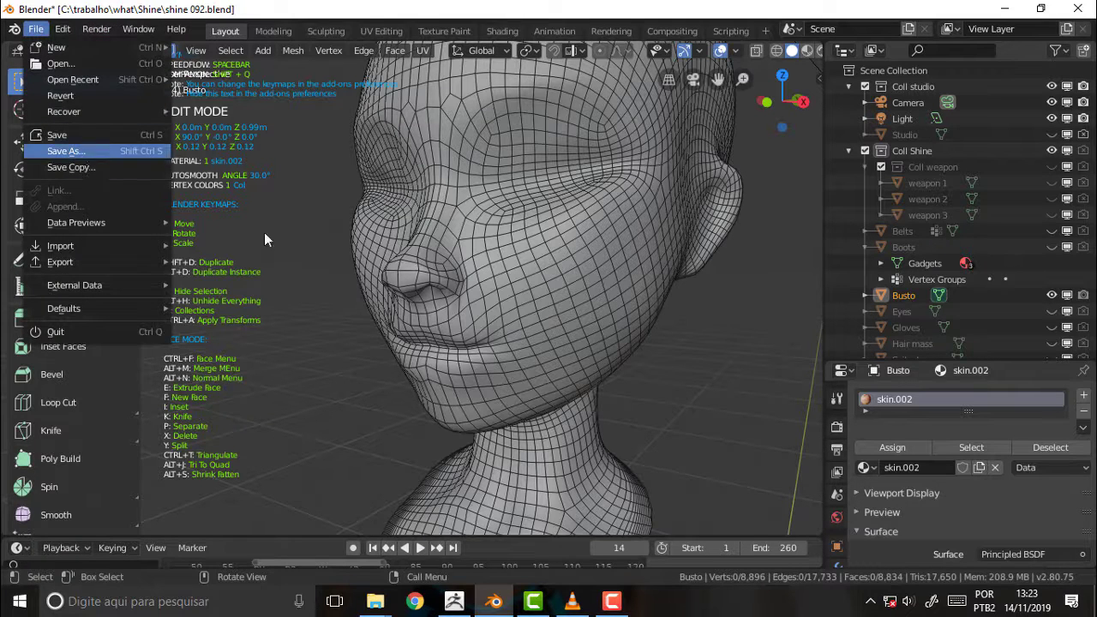
key("Return")
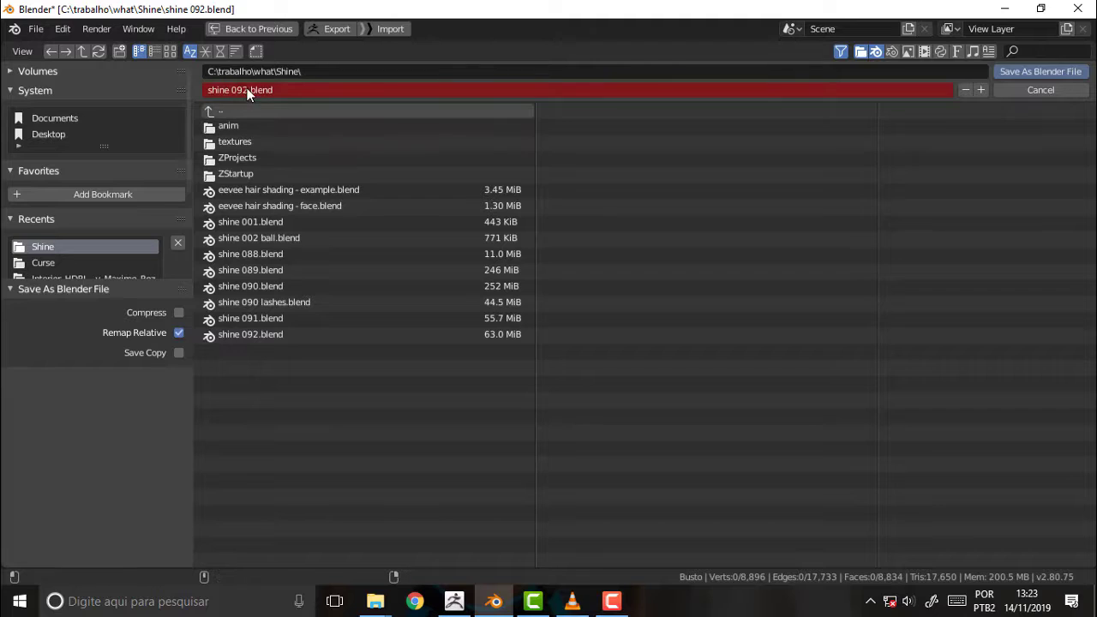
left_click(247, 91)
left_click(247, 90)
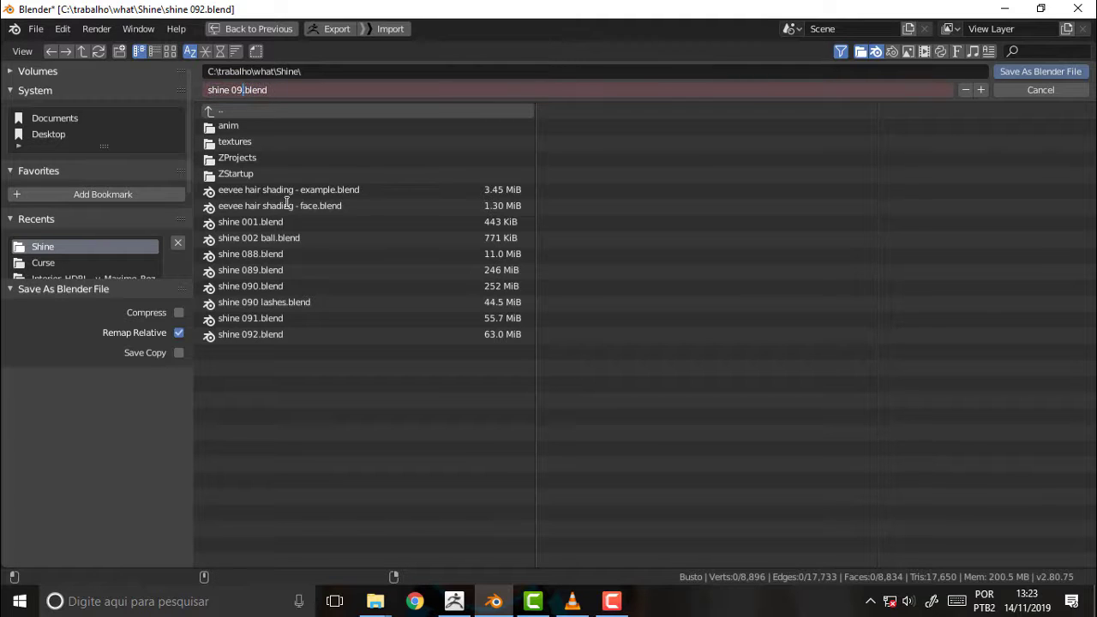
type("3 head")
key("Return")
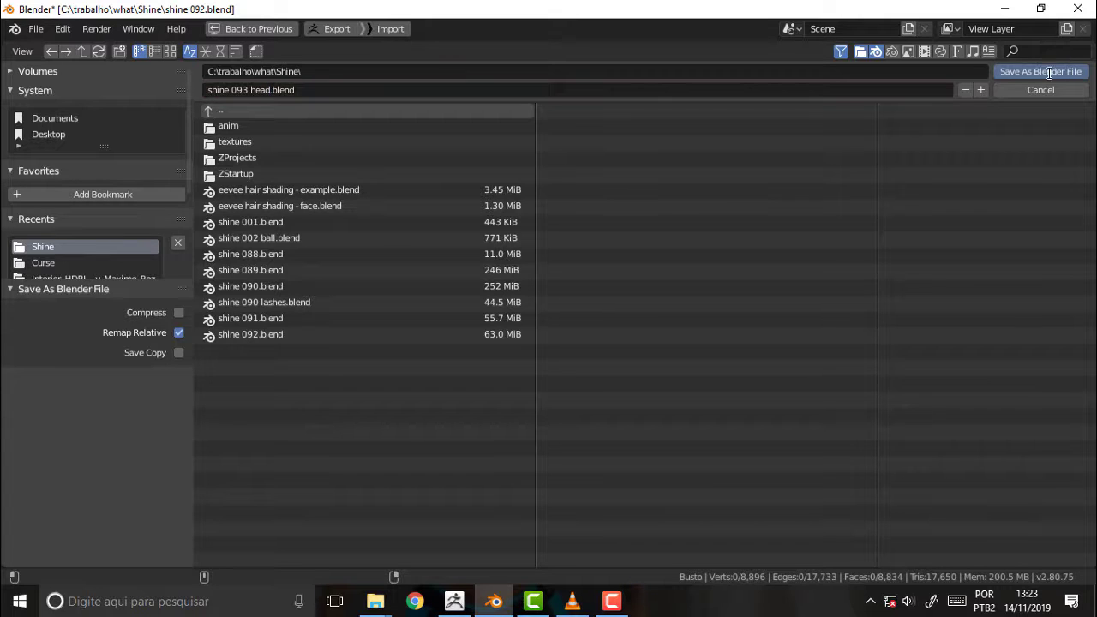
left_click(1032, 73)
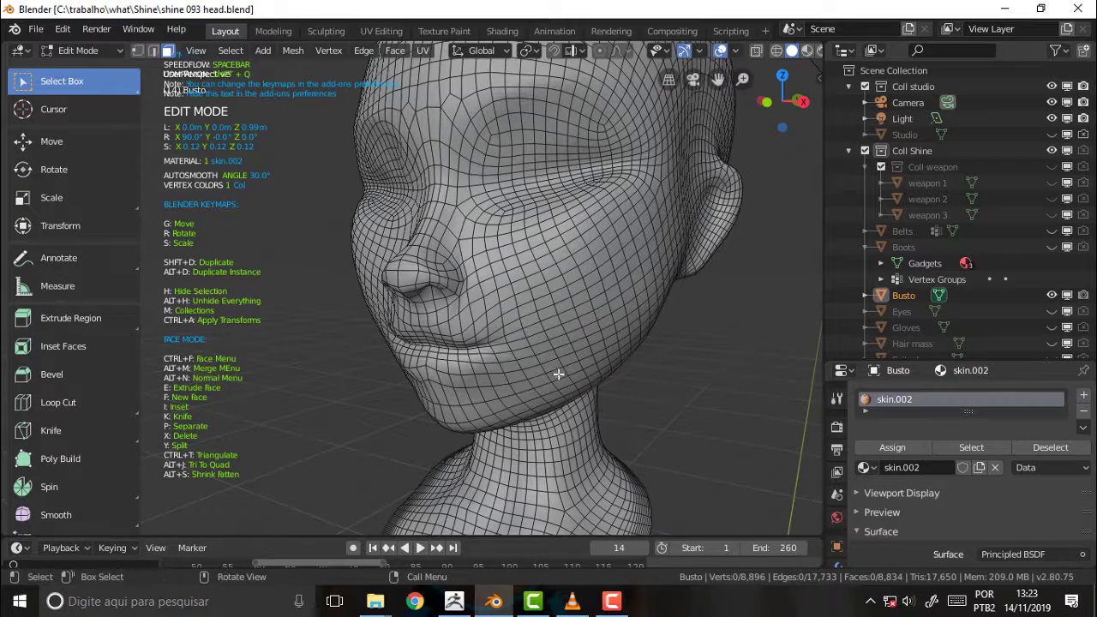
left_click(572, 601)
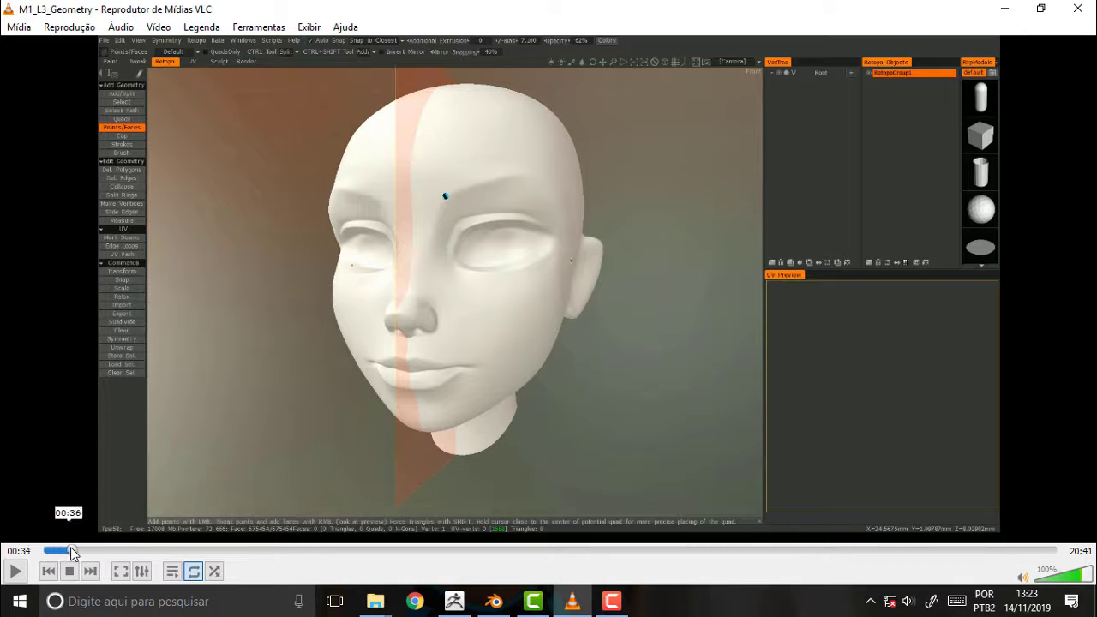
Skim the lesson to about 01:19 and flip between the video and the Blender mesh.
left_click(74, 551)
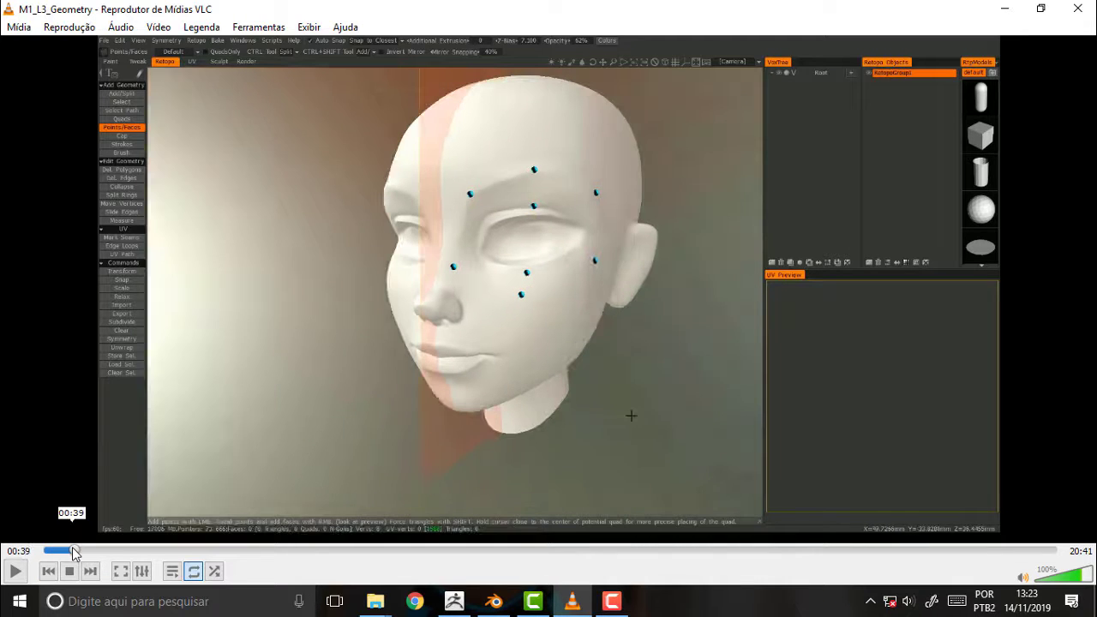
mouse_move(75, 551)
left_mouse_down()
mouse_move(300, 557)
mouse_move(327, 552)
mouse_move(296, 544)
mouse_move(317, 544)
left_mouse_up()
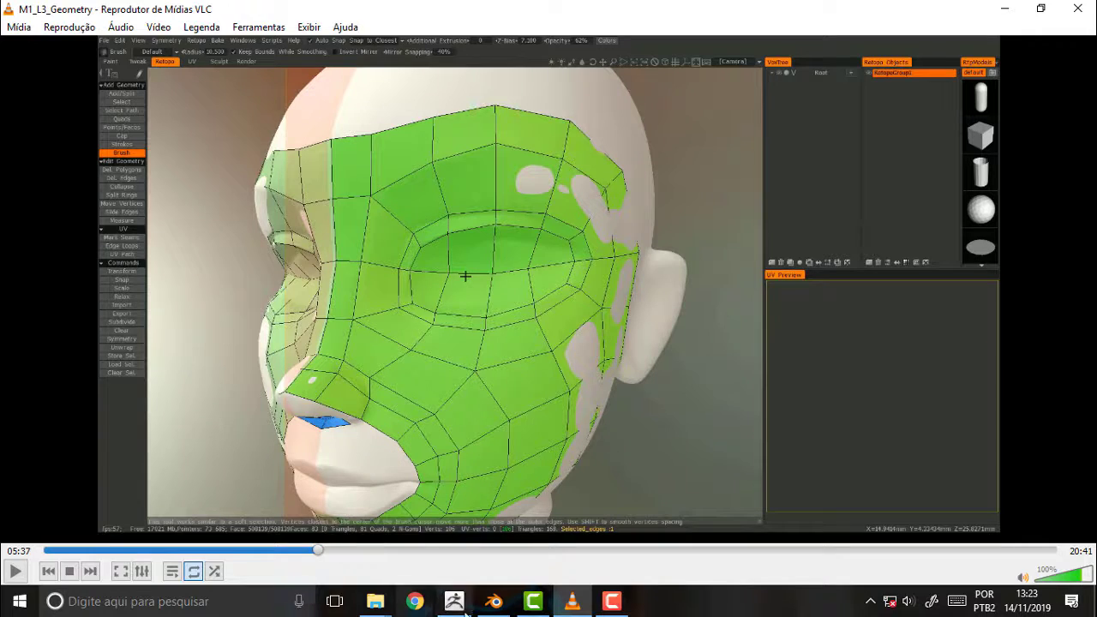
left_click(580, 603)
left_click(573, 605)
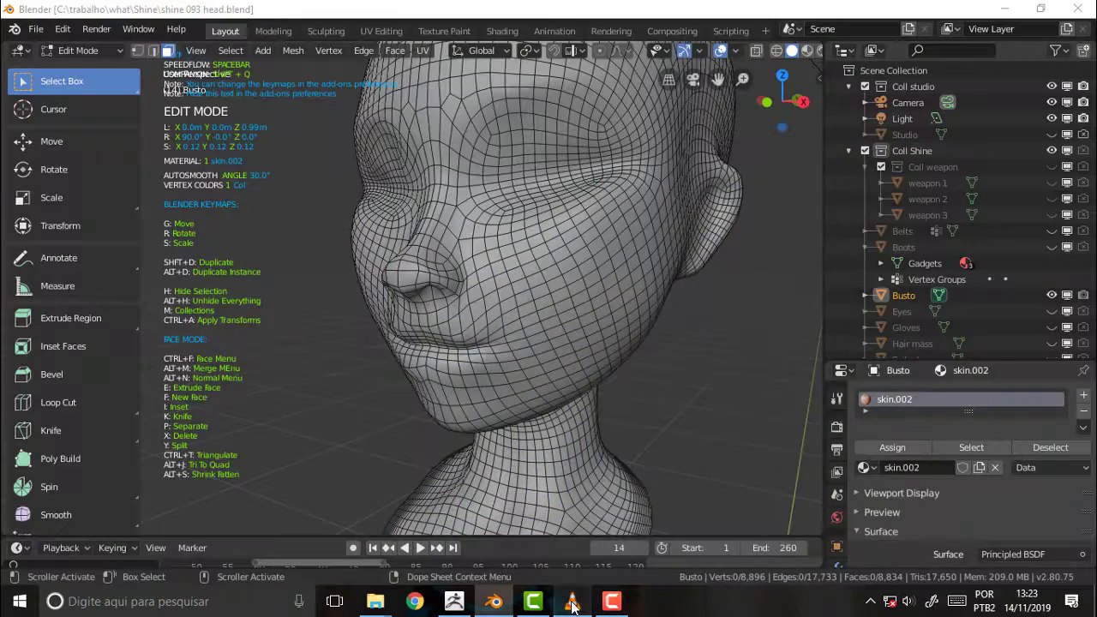
left_click(572, 605)
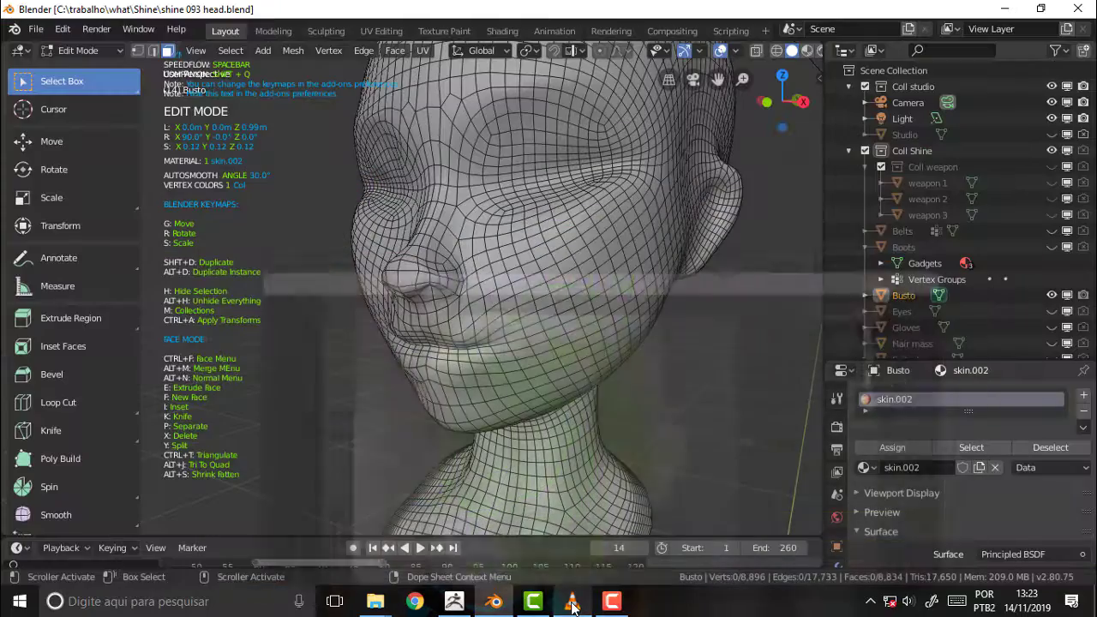
left_click(573, 605)
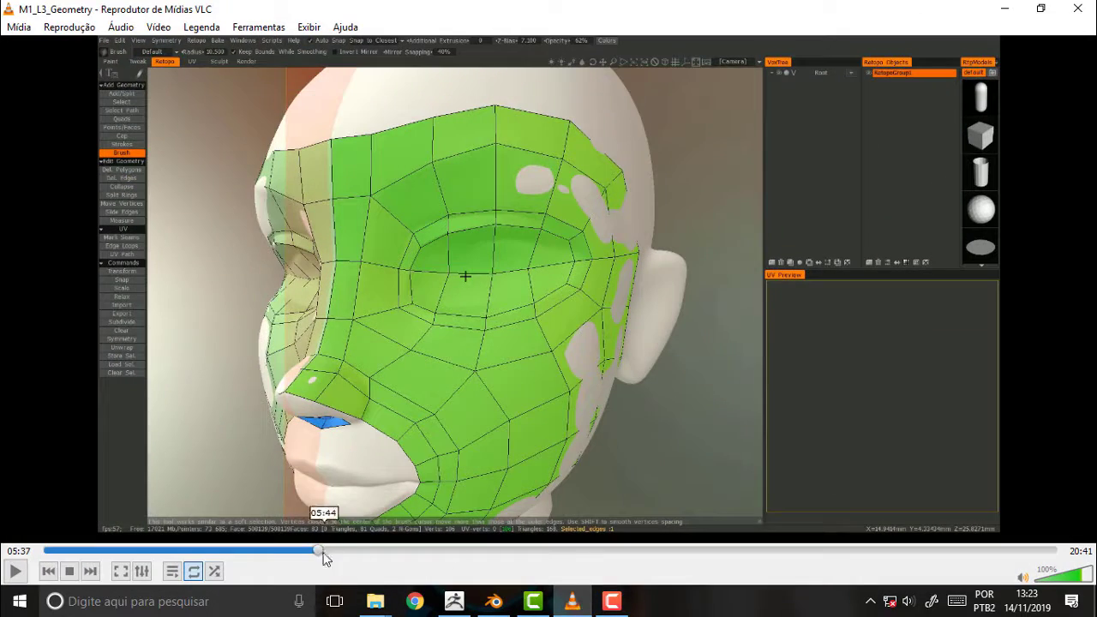
Jump the lesson to the lip close-up around 13:00, then return to Blender.
mouse_move(330, 551)
left_mouse_down()
mouse_move(681, 551)
mouse_move(673, 560)
left_mouse_up()
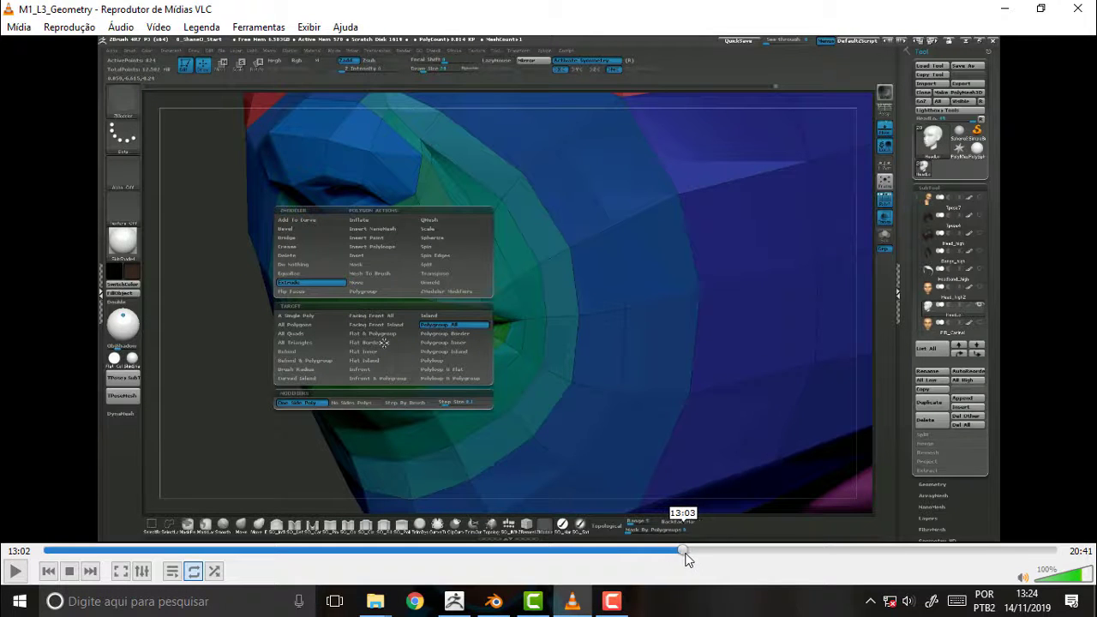
mouse_move(674, 554)
left_mouse_down()
mouse_move(692, 553)
mouse_move(636, 568)
mouse_move(419, 568)
left_mouse_up()
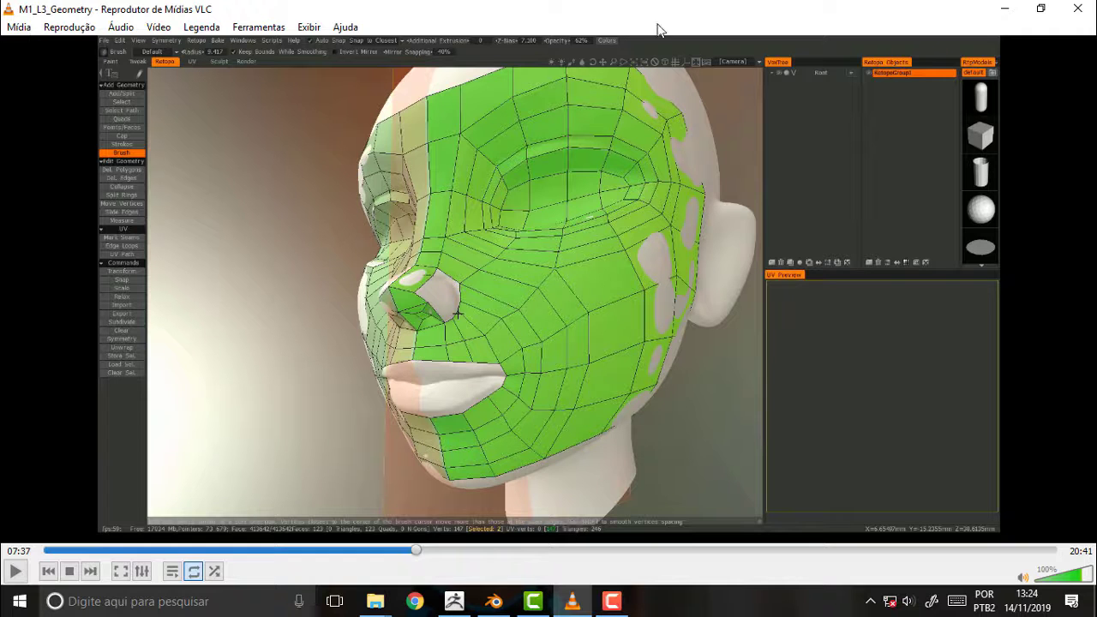
left_click(494, 601)
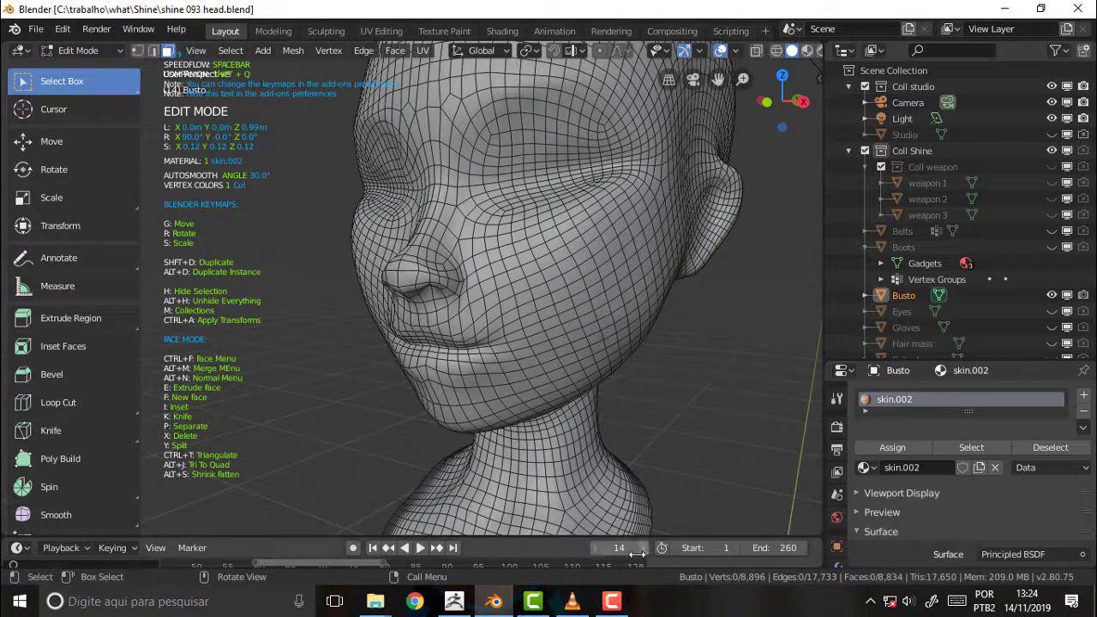
Bring forward the VLC player showing Retopology for Beginners in Blender 2.8 - Retopo the Correct Way.
left_click(615, 602)
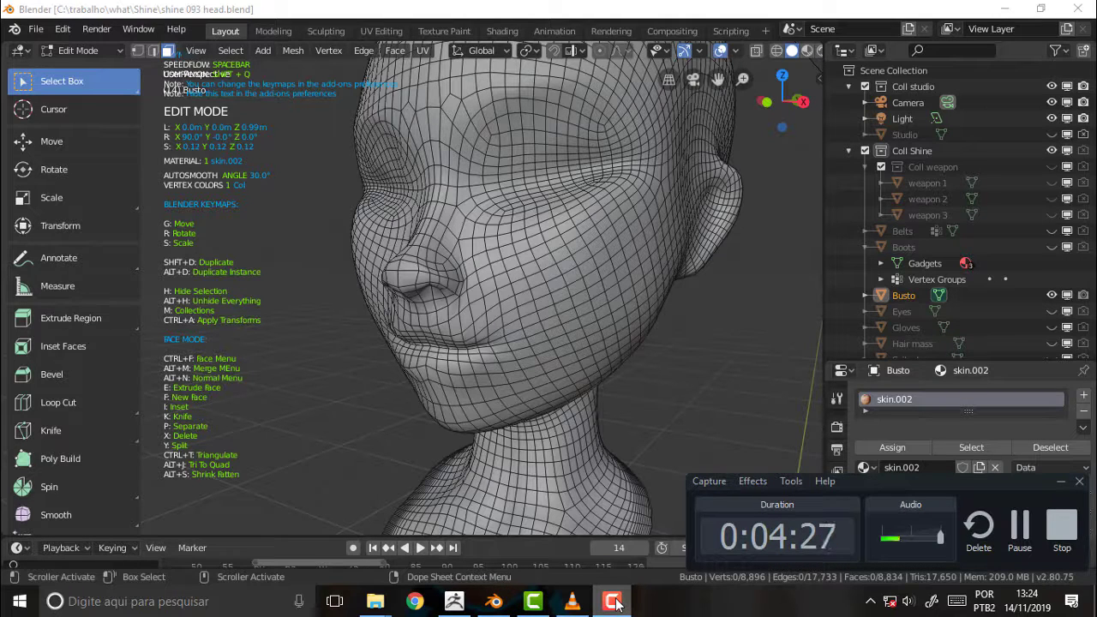
left_click(1019, 535)
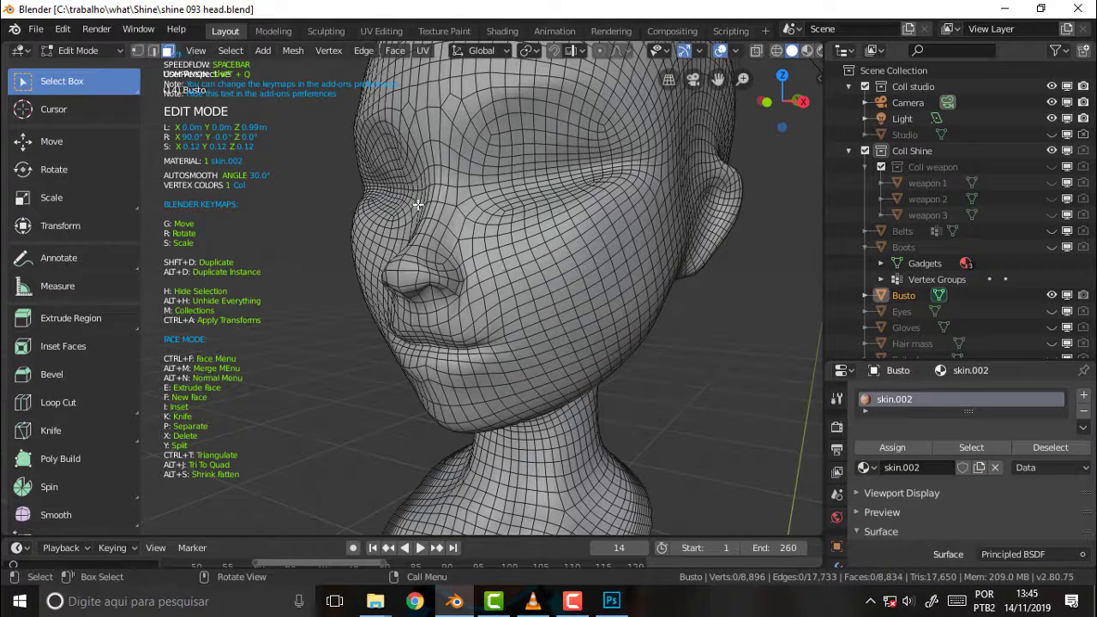
left_click(532, 600)
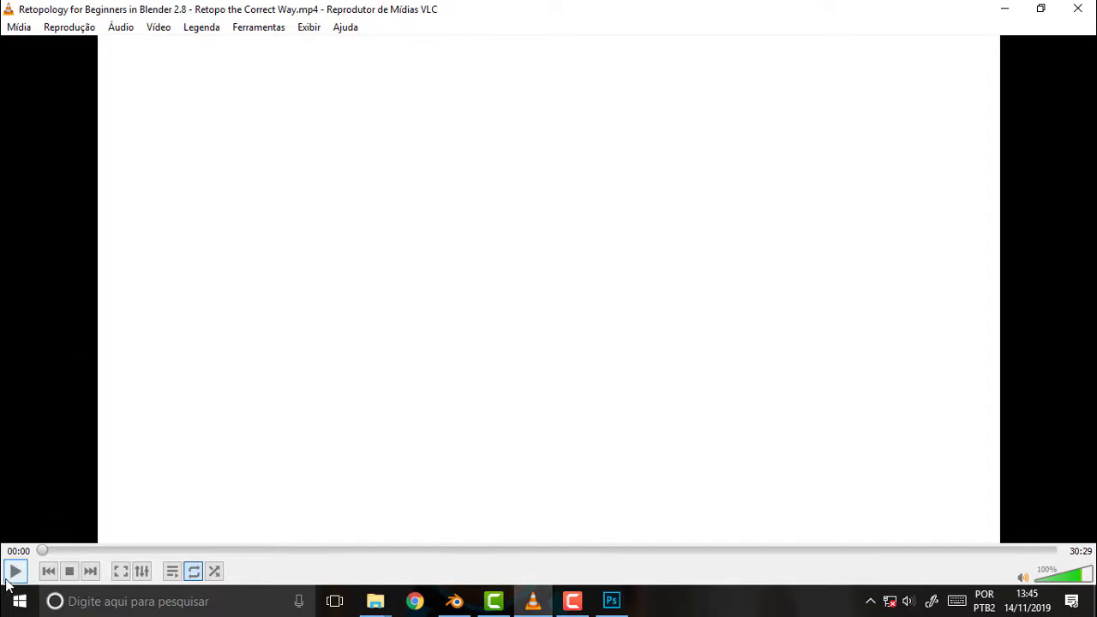
Play the Retopo the Correct Way video, skim to 07:32, pause it and minimise VLC.
left_click(15, 571)
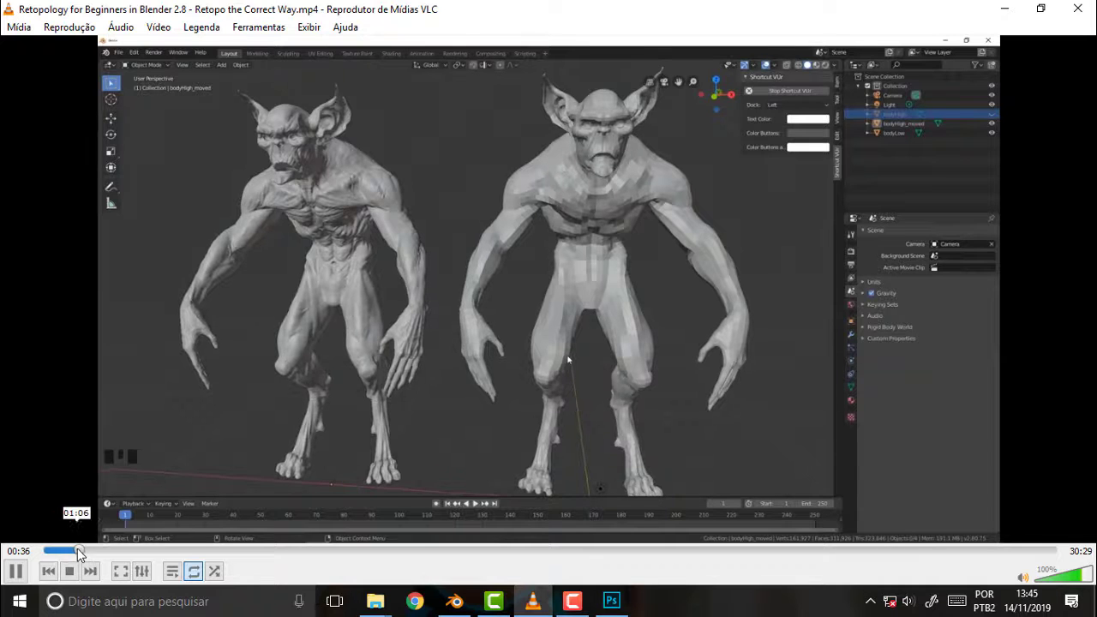
left_click(103, 552)
left_click(166, 551)
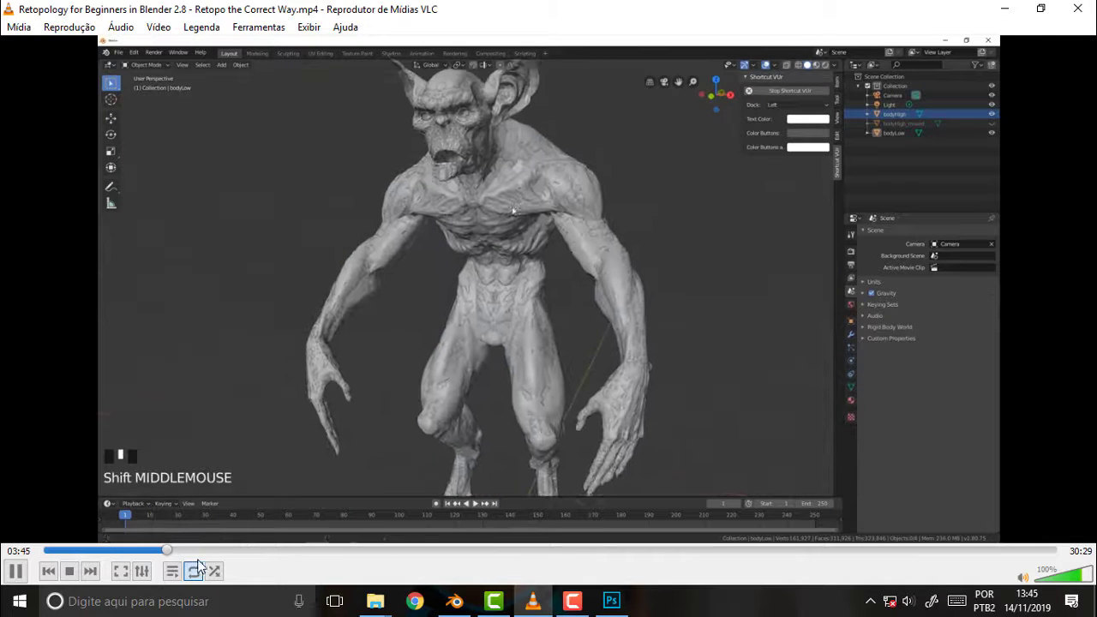
left_click(226, 551)
left_click(291, 551)
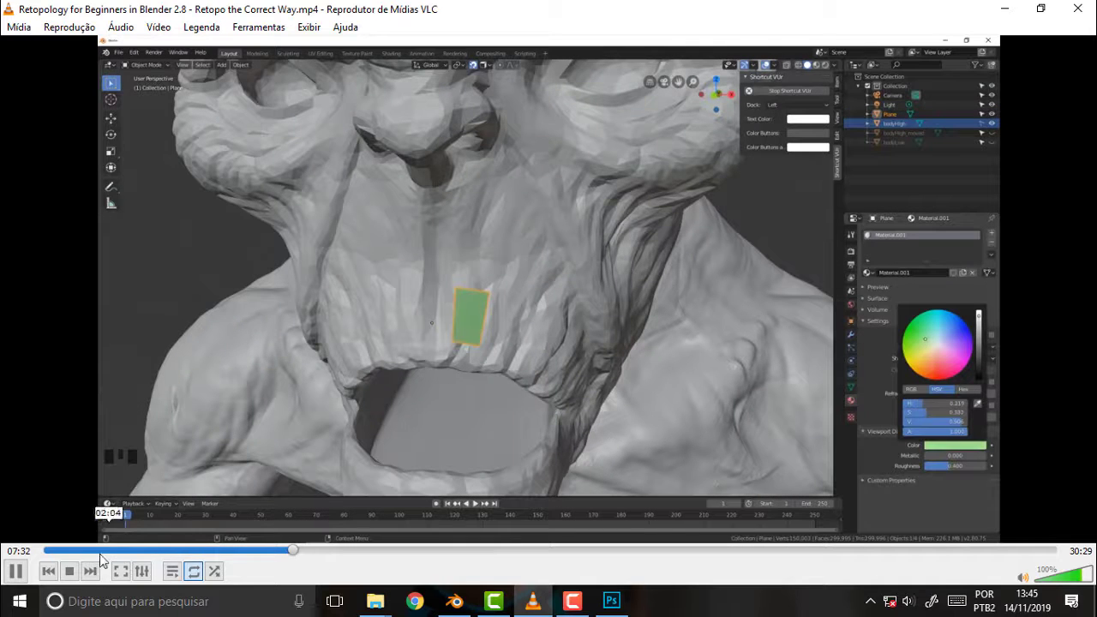
left_click(15, 571)
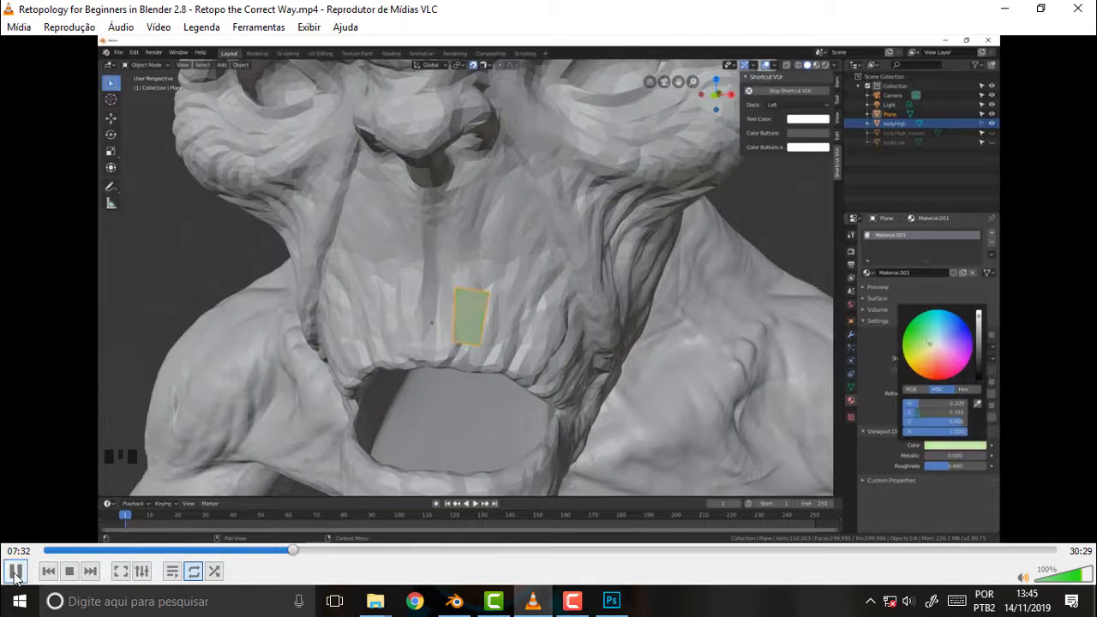
left_click(1007, 15)
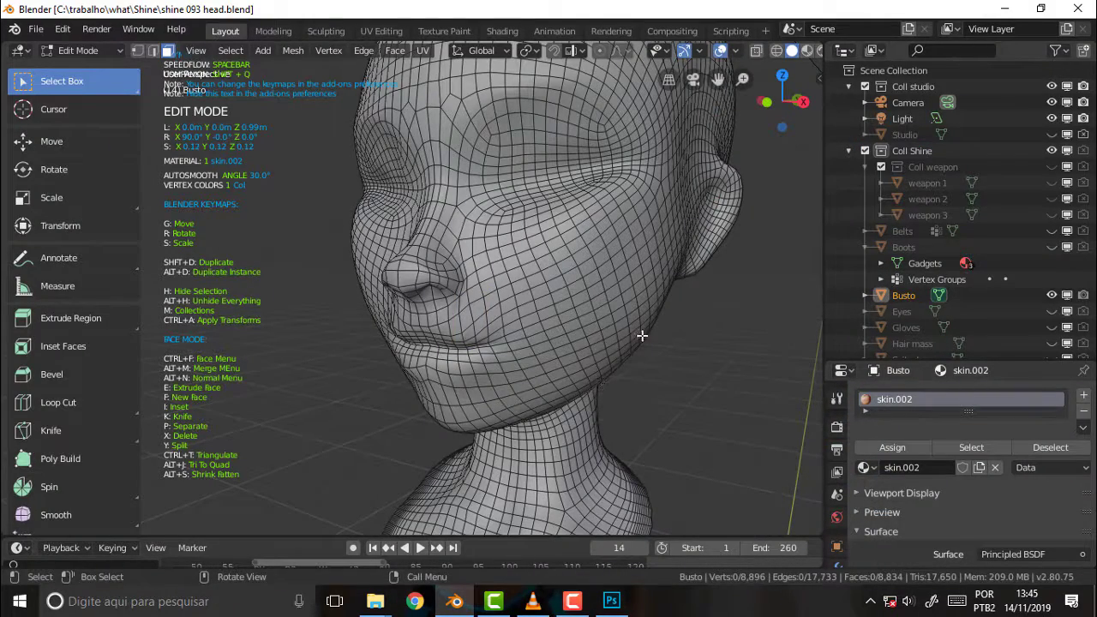
Tilt the view to see the bust from above, then open Blender's File menu.
scroll(639, 332, "down", 2)
scroll(640, 333, "down", 3)
scroll(639, 332, "up", 5)
key("KP_8")
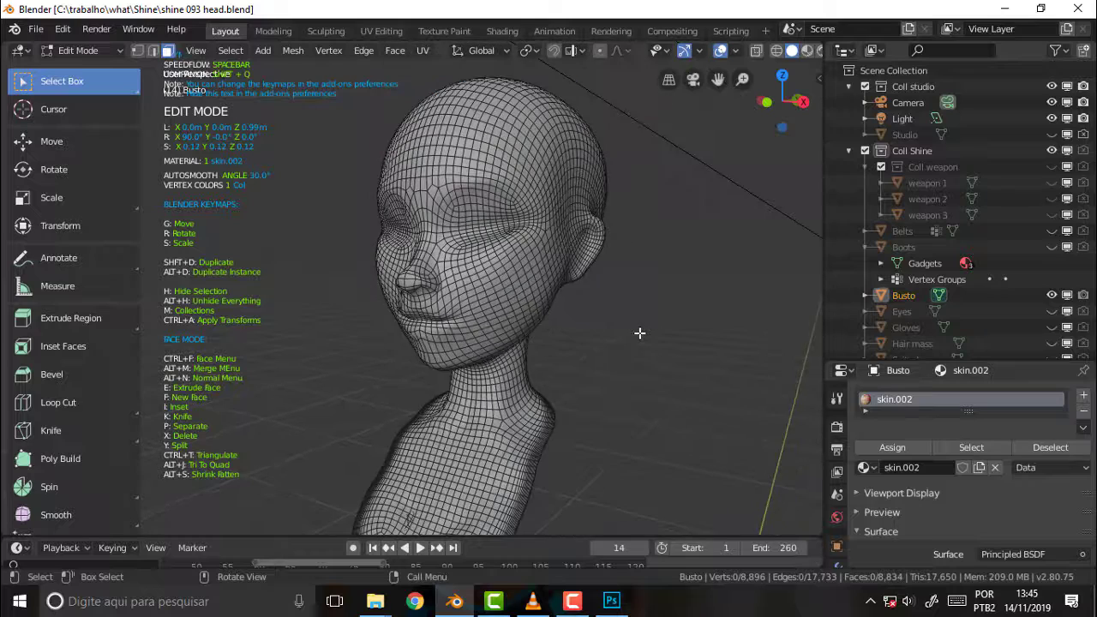
key("KP_8")
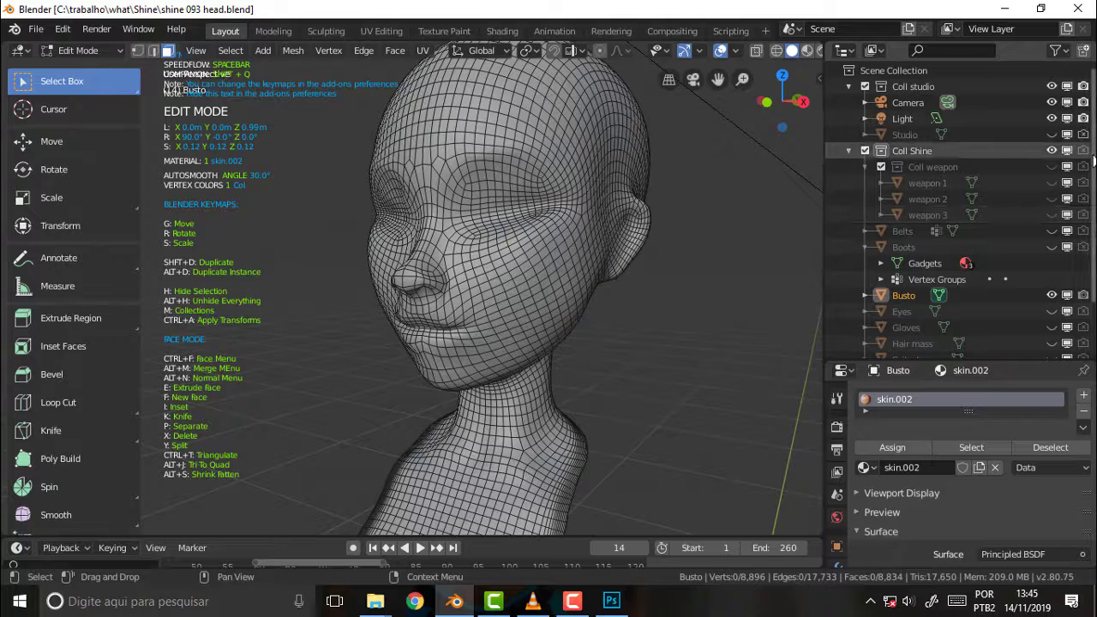
left_click_drag(1094, 161, 1094, 290)
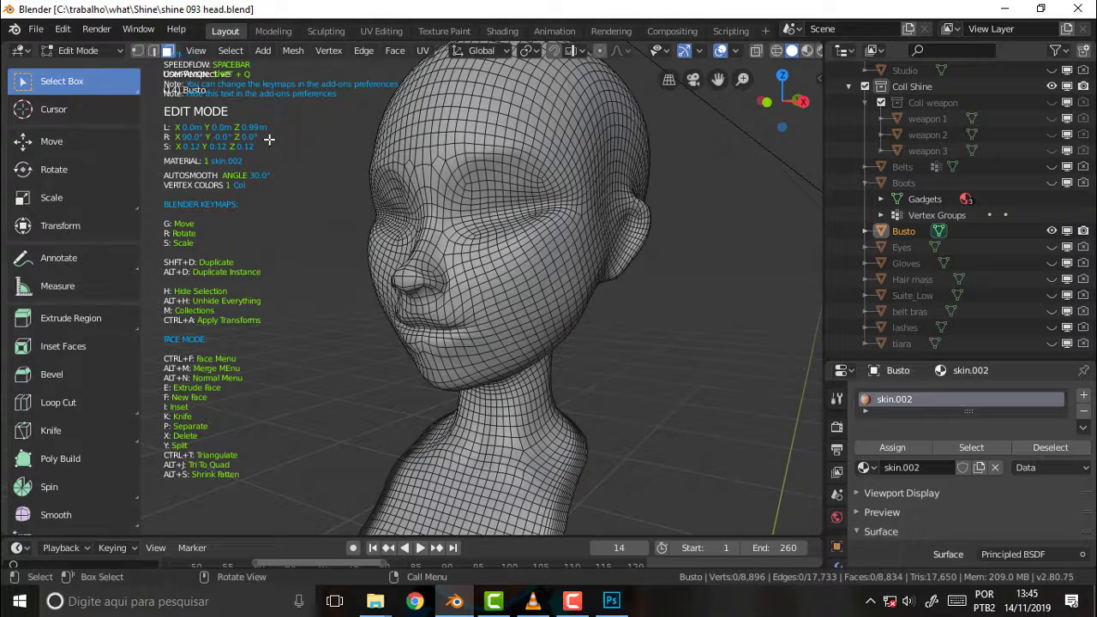
left_click(34, 31)
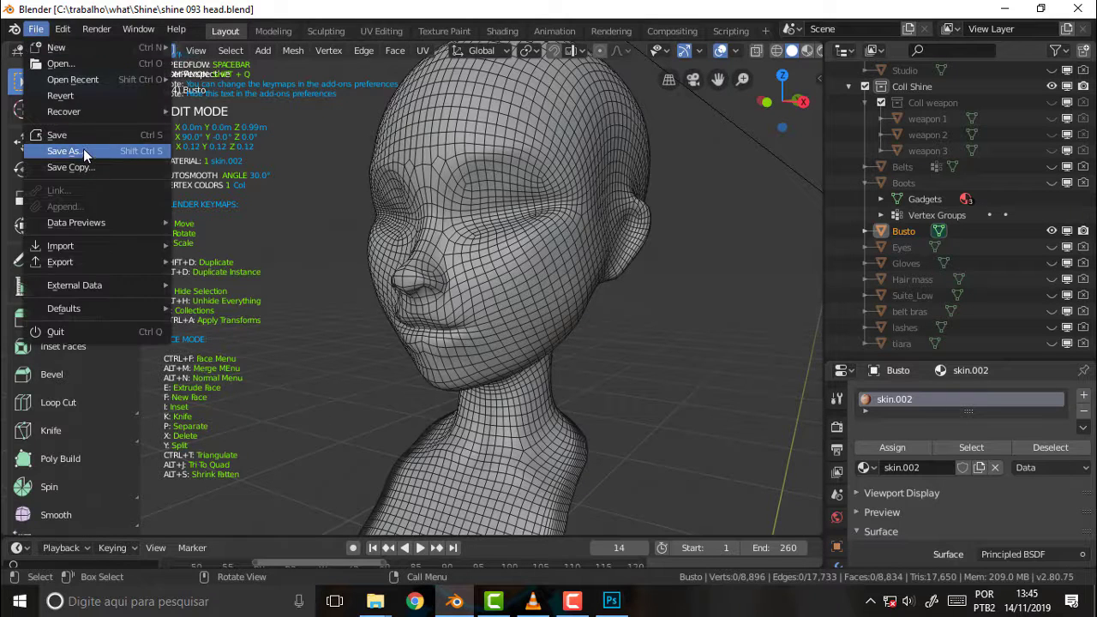
Save As, keeping the name shine 093 head.blend in the Shine folder.
left_click(83, 148)
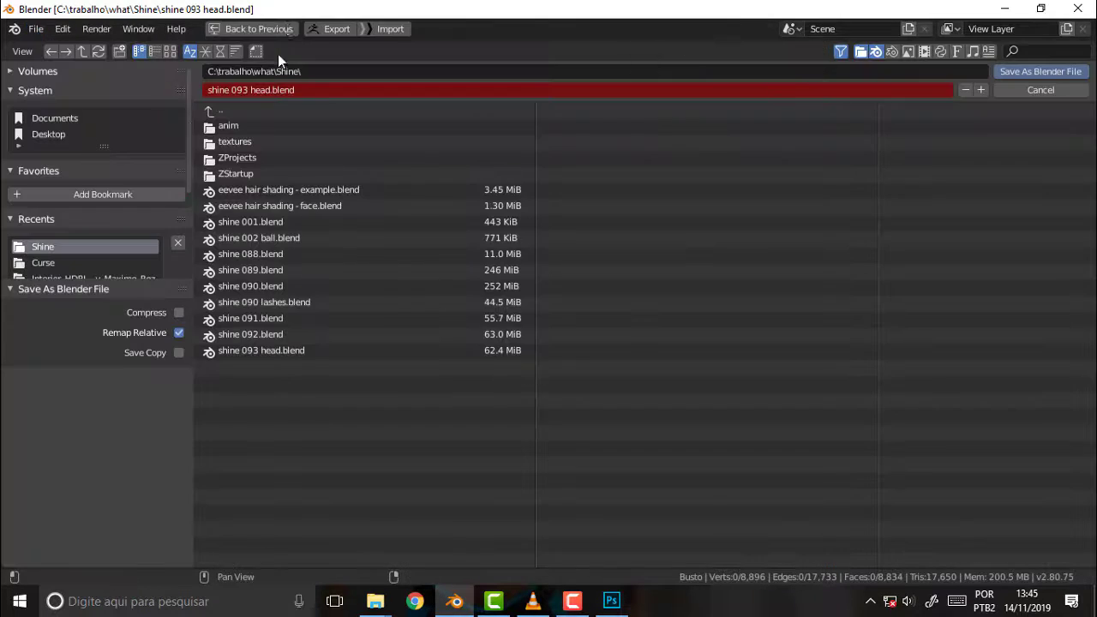
left_click(1031, 73)
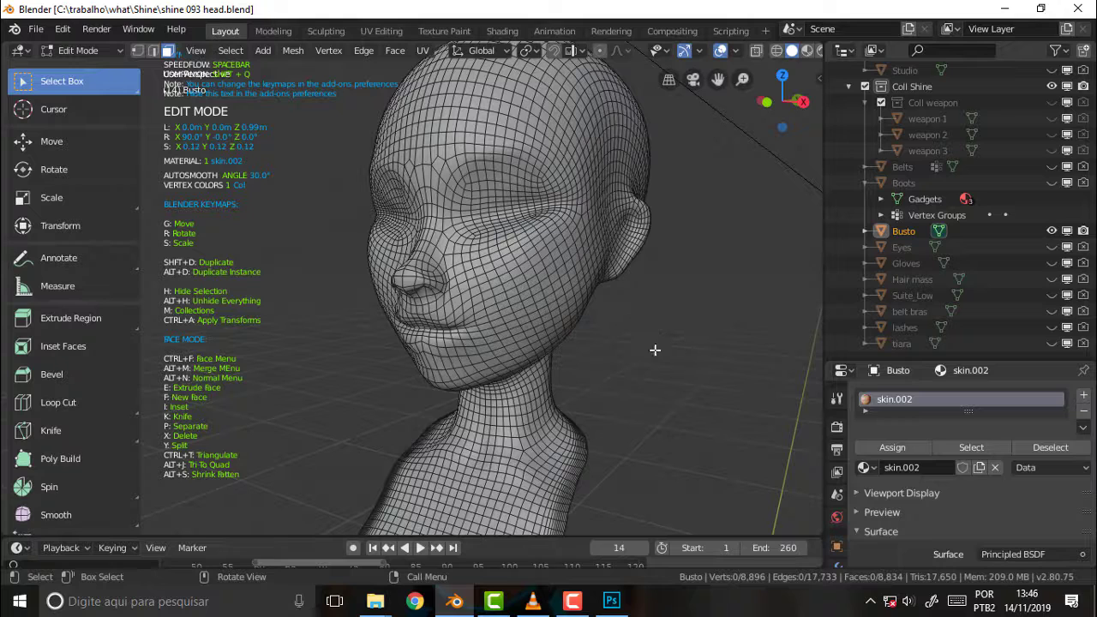
Switch to Photoshop's sistema.psd slide and enlarge its document window to show more canvas.
left_click(612, 602)
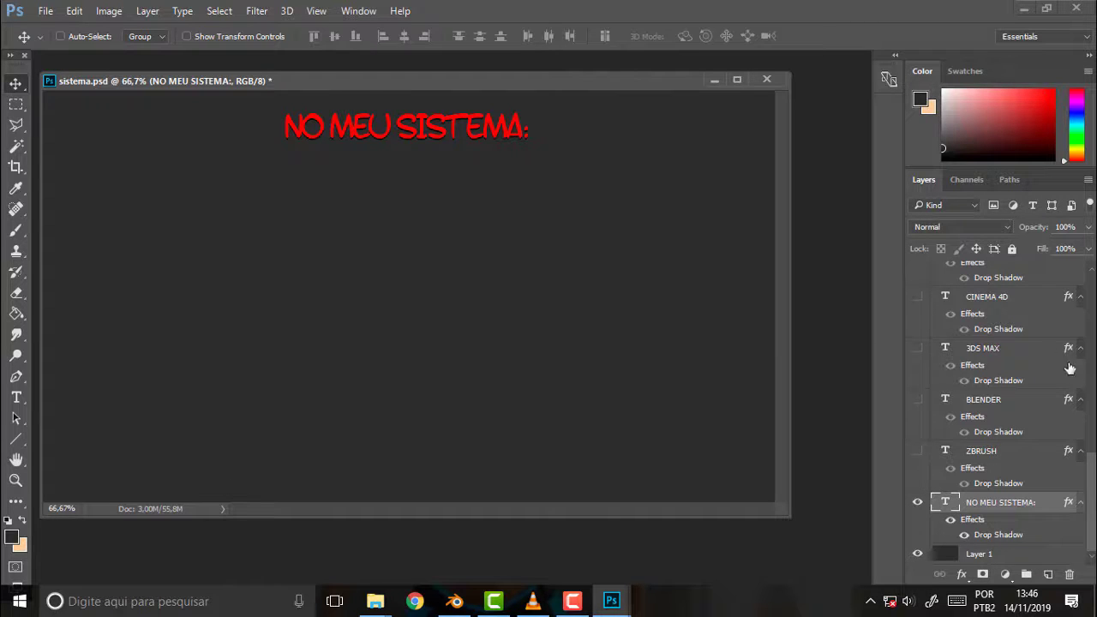
left_click_drag(1091, 484, 1087, 266)
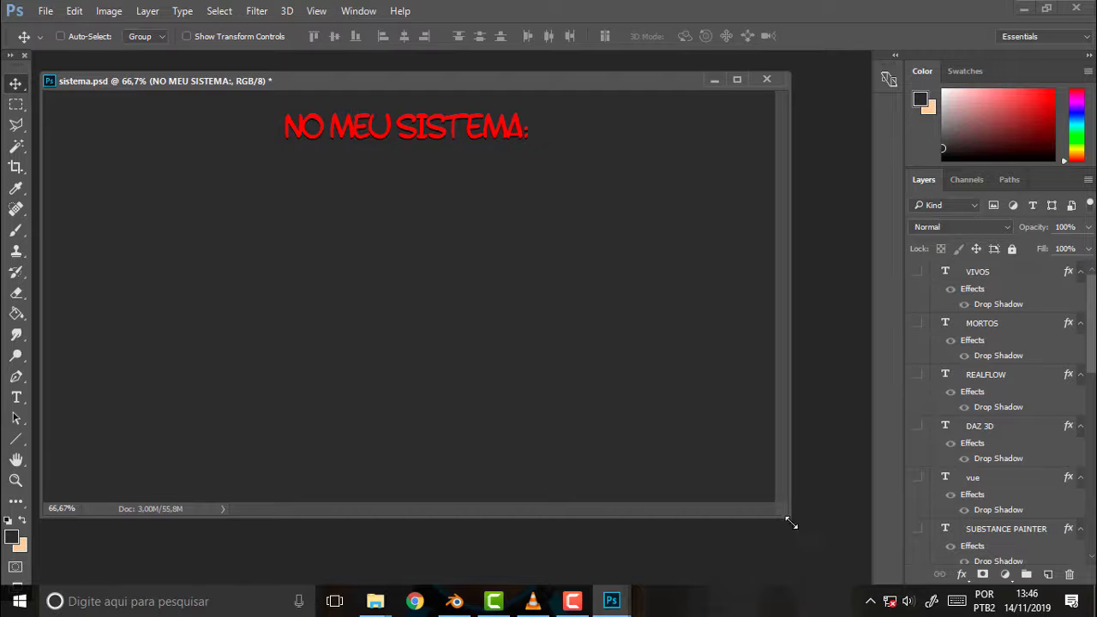
left_click_drag(790, 522, 847, 571)
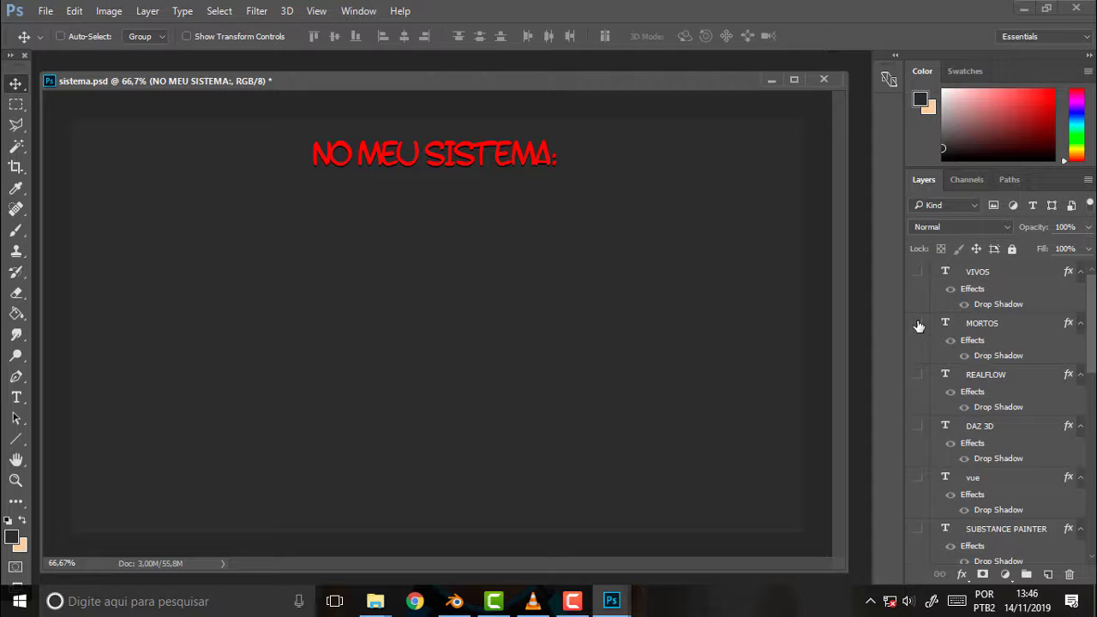
Make the MORTOS and VIVOS heading layers visible on the slide.
left_click(918, 324)
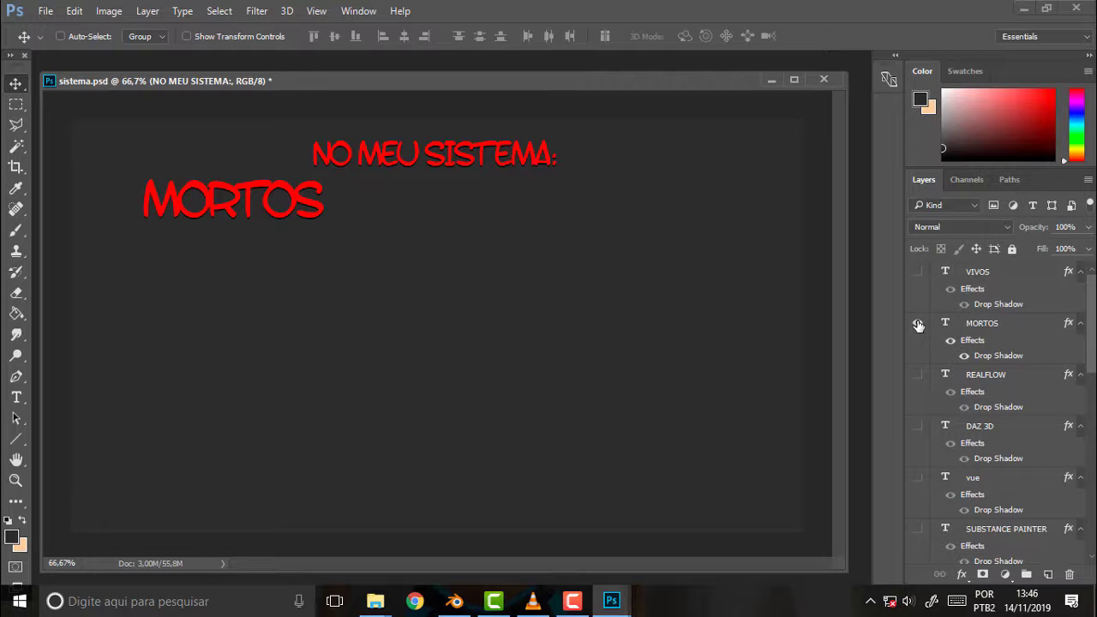
left_click(918, 272)
left_click_drag(1092, 334, 1093, 531)
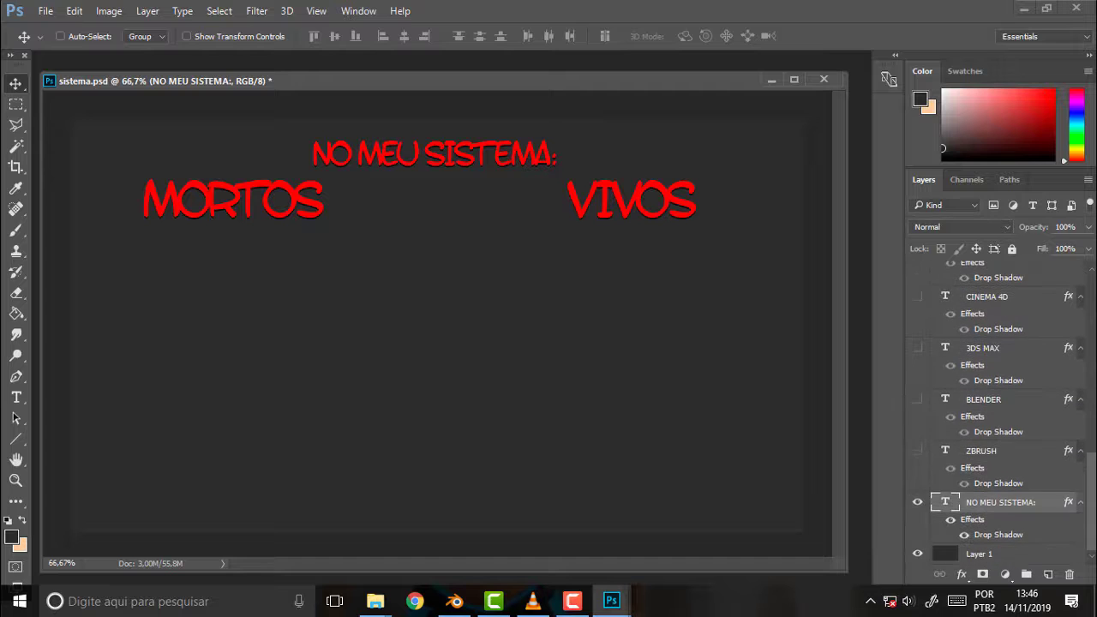
Reveal ZBRUSH, 3DS MAX and UNFOLD under MORTOS, and BLENDER and CINEMA 4D under VIVOS.
left_click(917, 451)
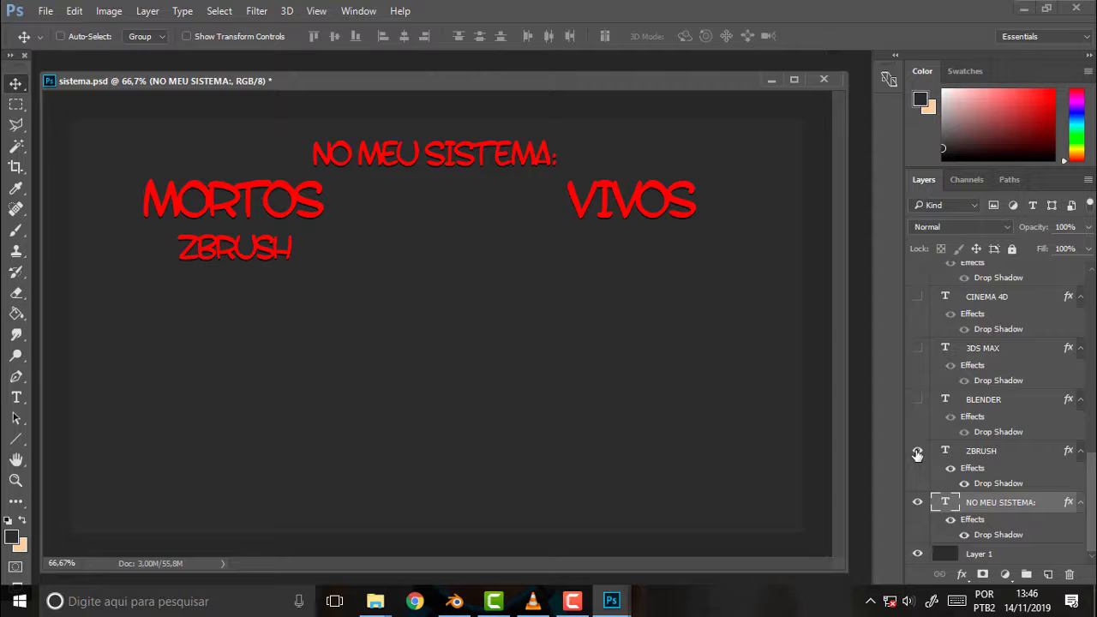
left_click(917, 399)
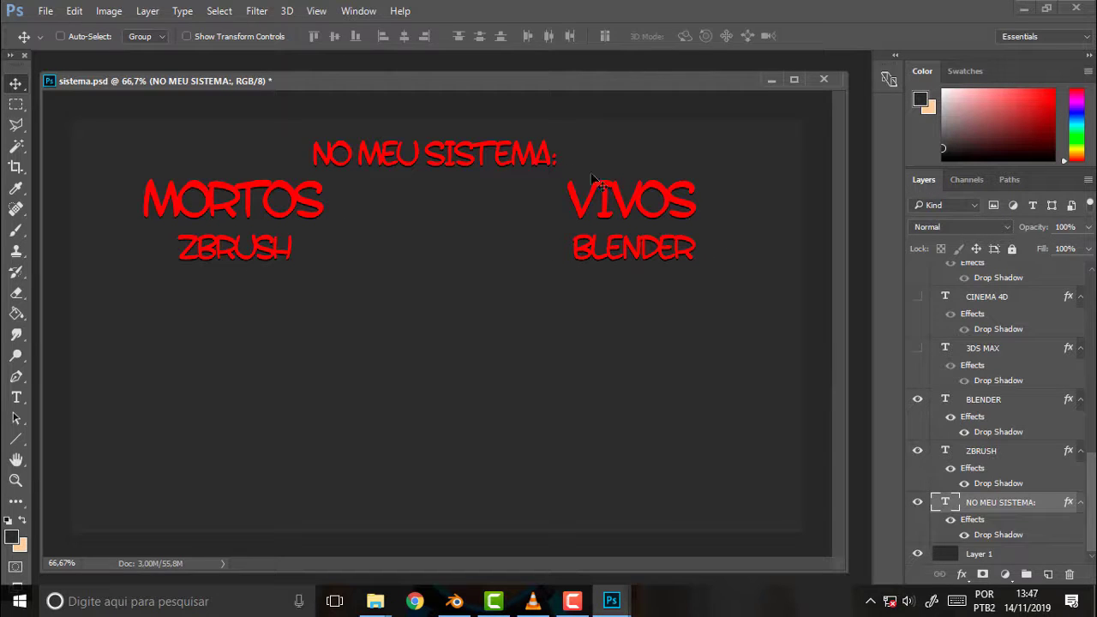
left_click(917, 348)
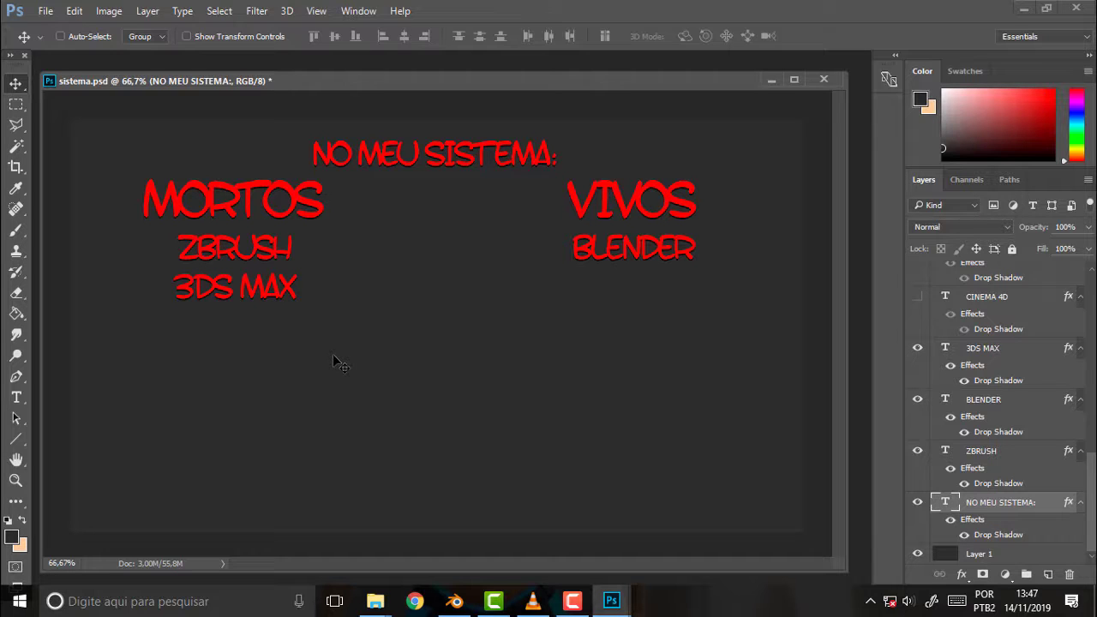
left_click(918, 297)
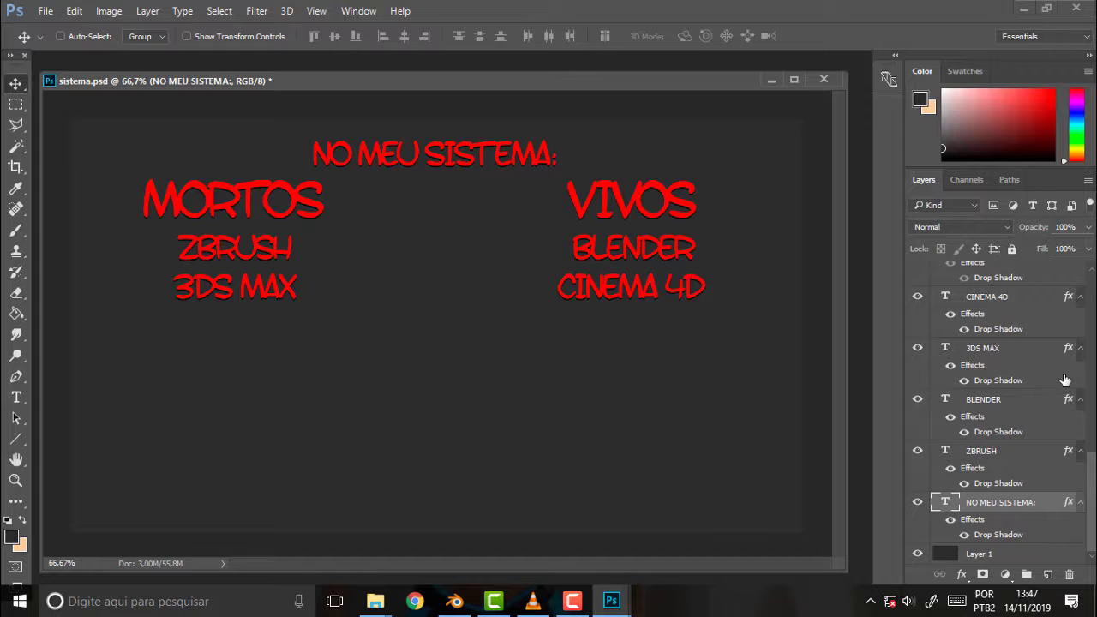
left_click_drag(1093, 478, 1093, 429)
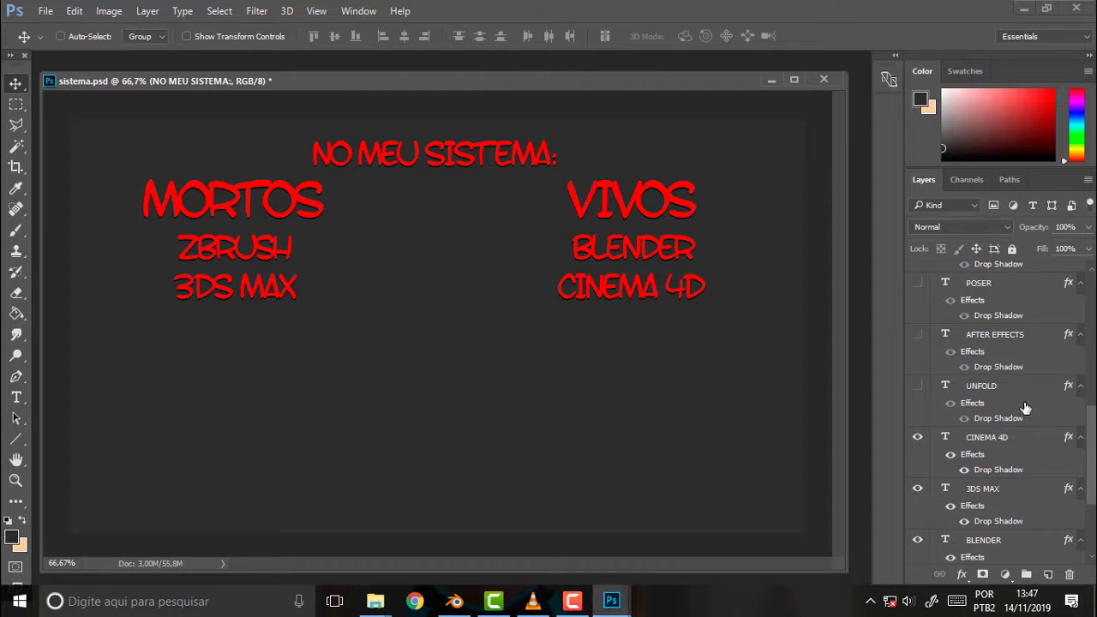
left_click(917, 387)
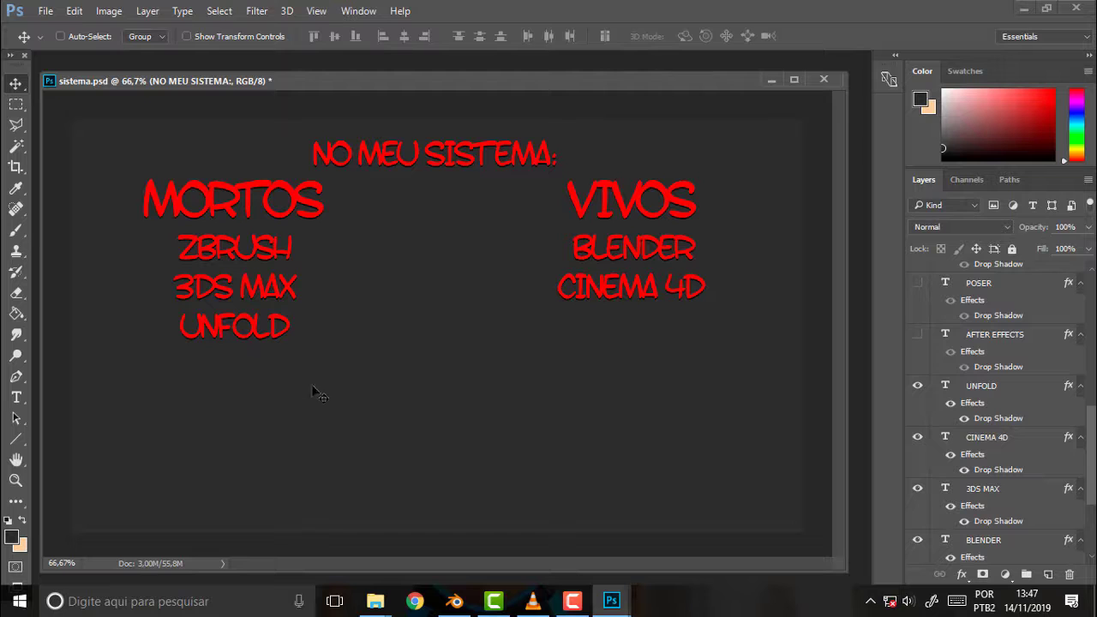
scroll(1094, 430, "up", 2)
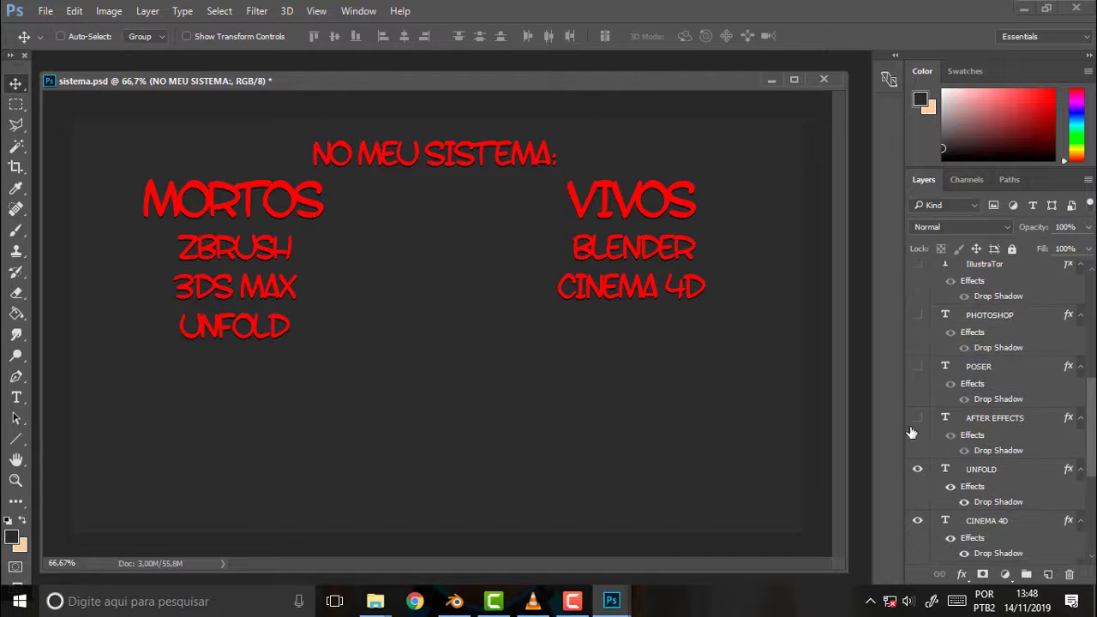
Make the AFTER EFFECTS layer visible so it shows beneath CINEMA 4D.
left_click(918, 419)
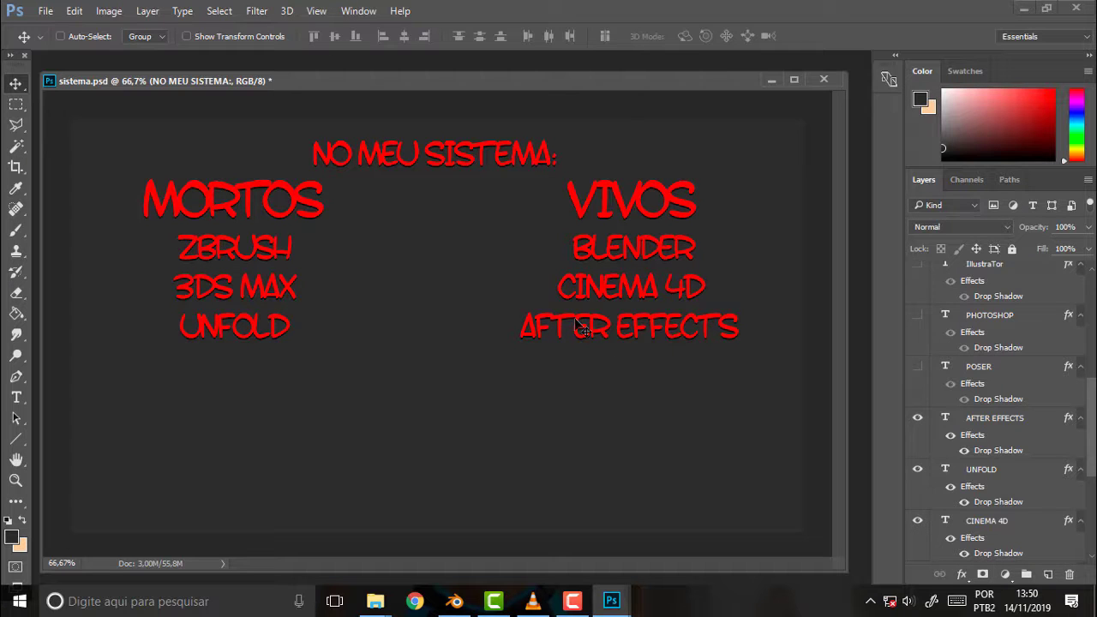
Reveal POSER and ILLUSTRATOR under MORTOS, and PHOTOSHOP and SUBSTANCE PAINTER under VIVOS.
left_click(918, 366)
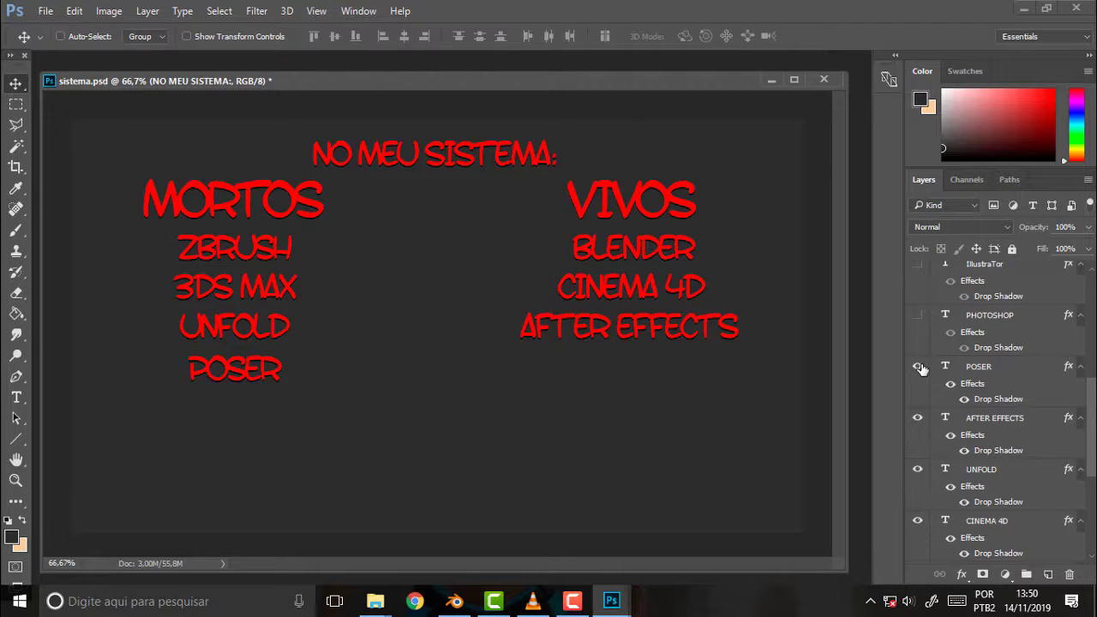
left_click(917, 315)
left_click_drag(1091, 420, 1092, 368)
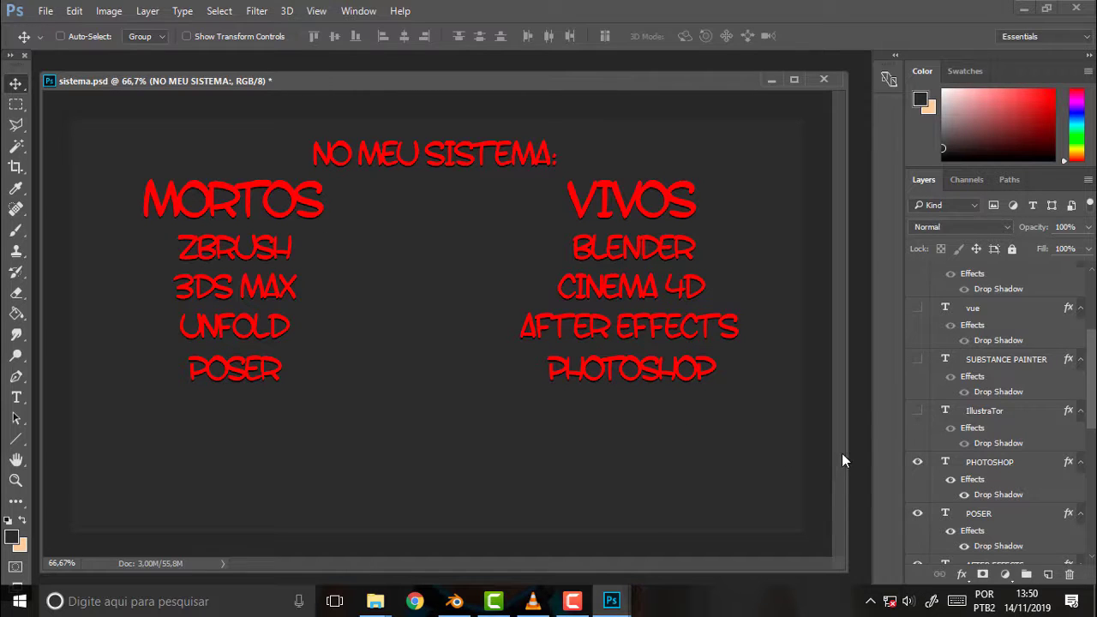
left_click(918, 413)
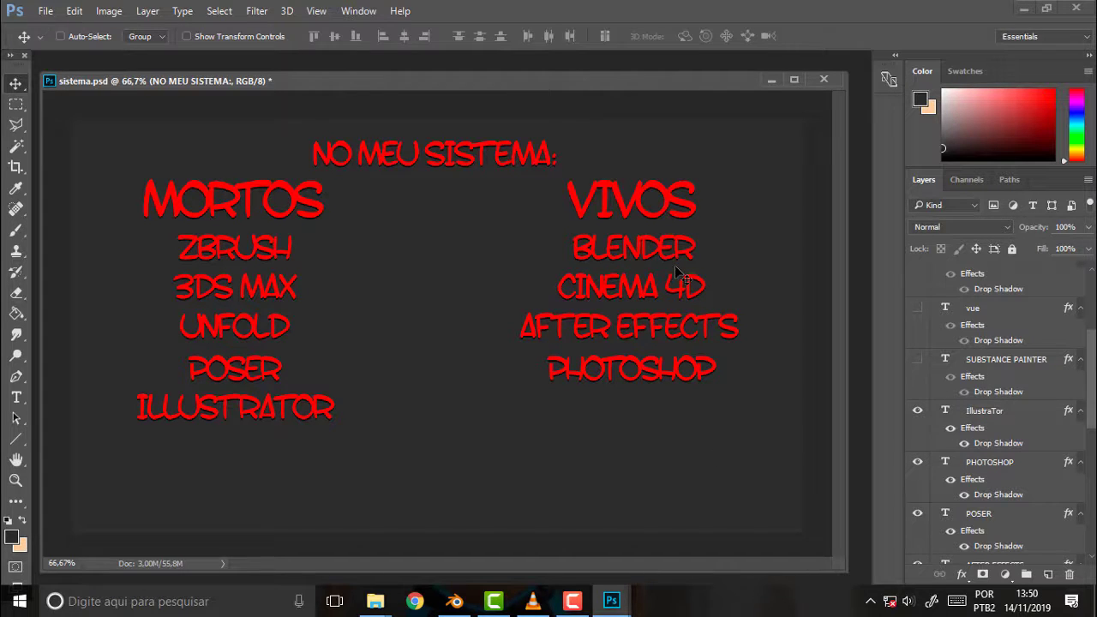
left_click(918, 359)
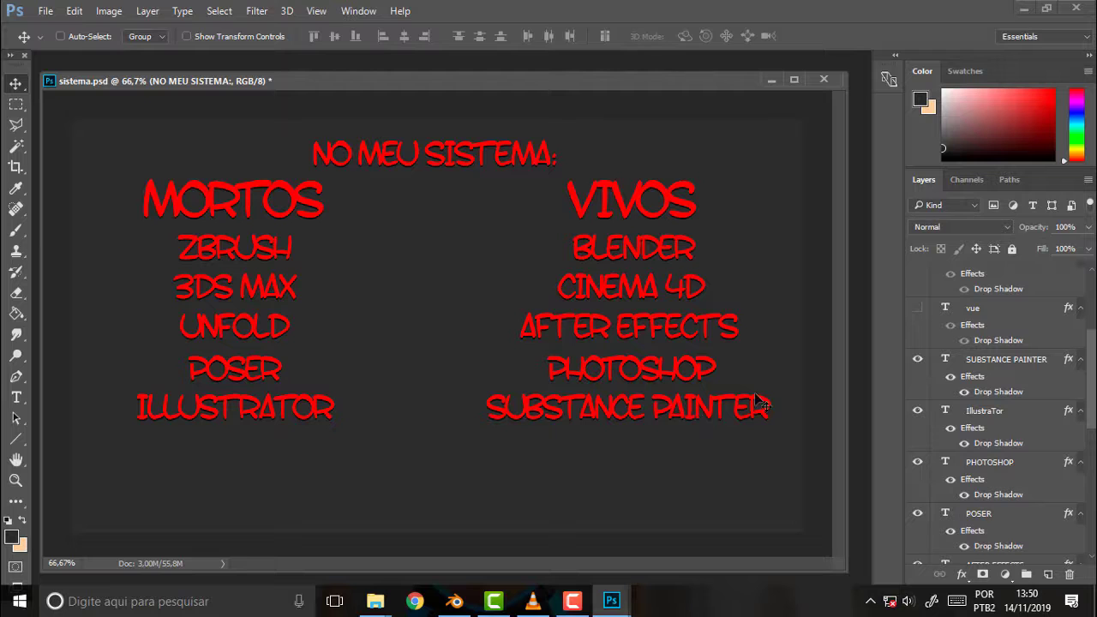
scroll(1094, 392, "up", 5)
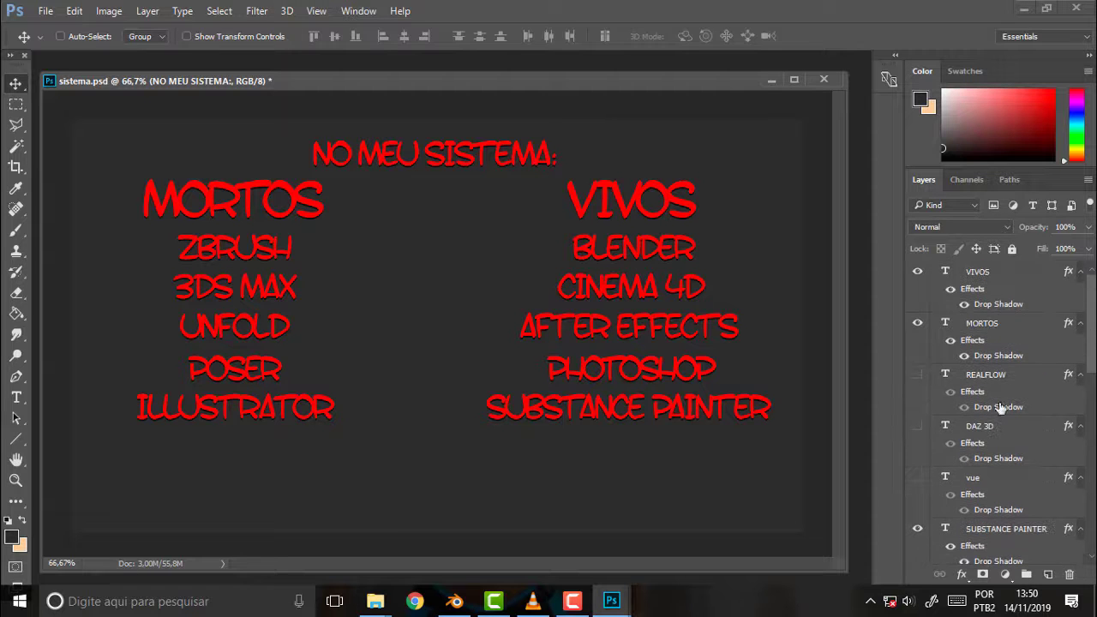
Reveal VUE and REALFLOW under MORTOS and DAZ 3D under SUBSTANCE PAINTER in VIVOS.
left_click(918, 478)
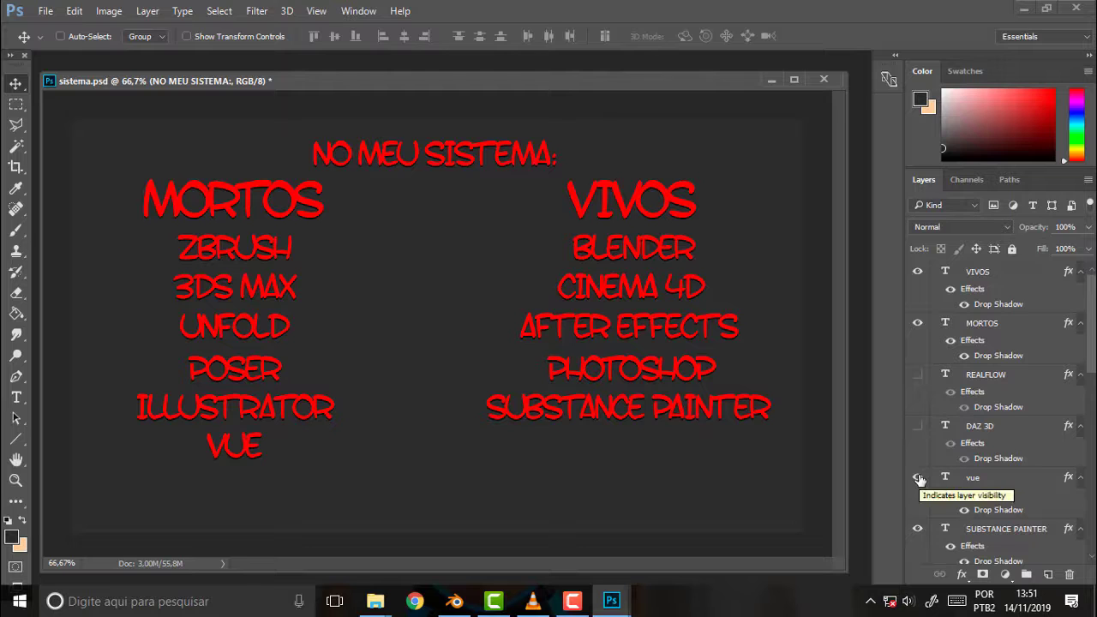
left_click(917, 426)
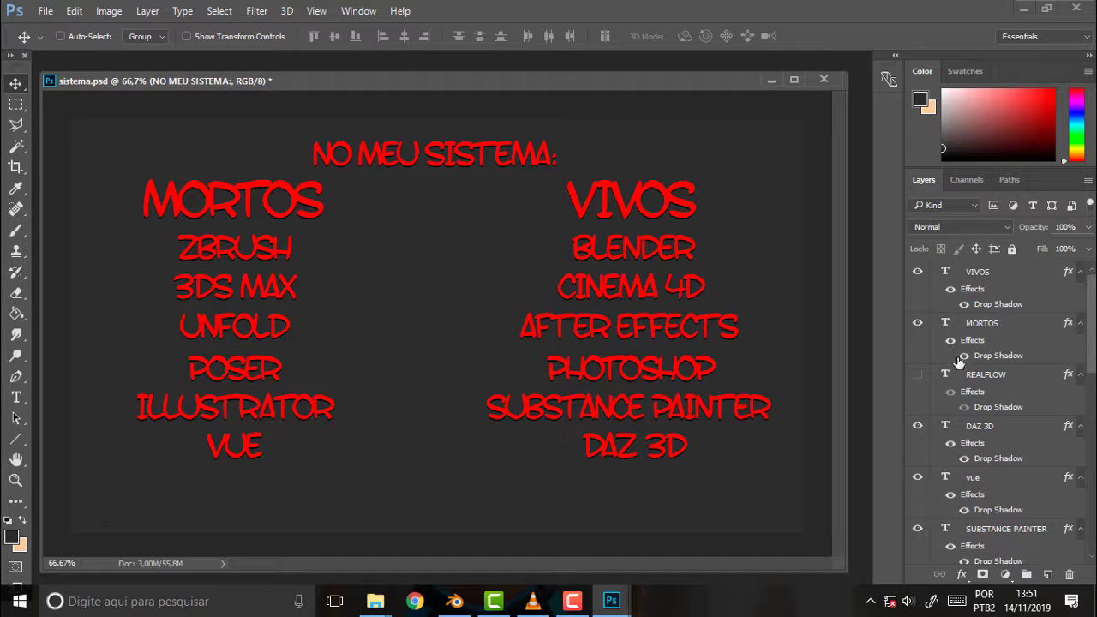
left_click(917, 375)
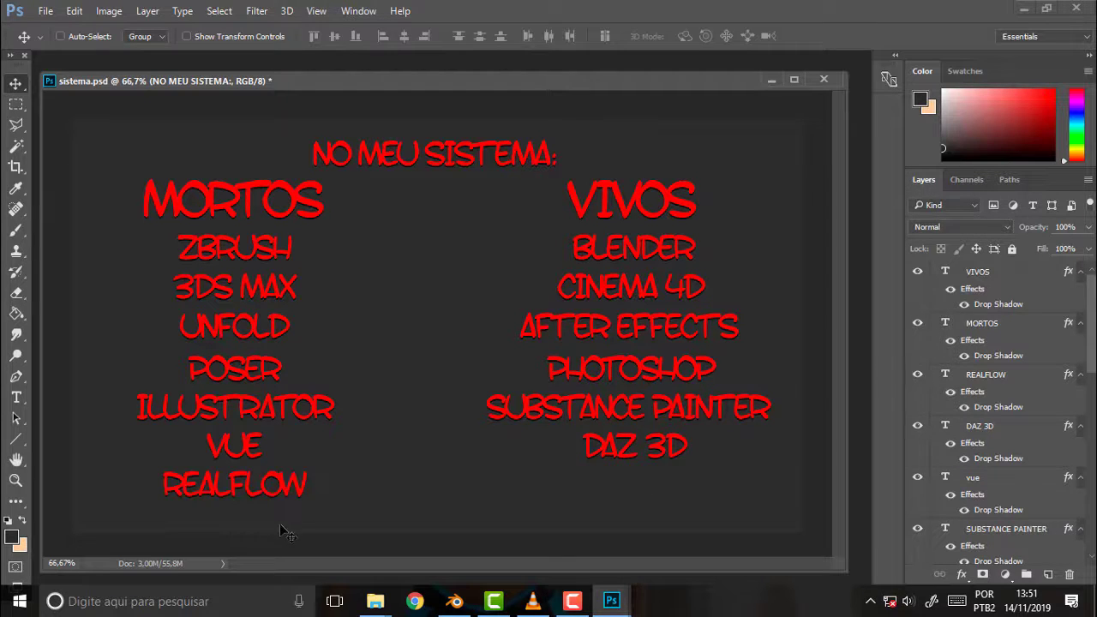